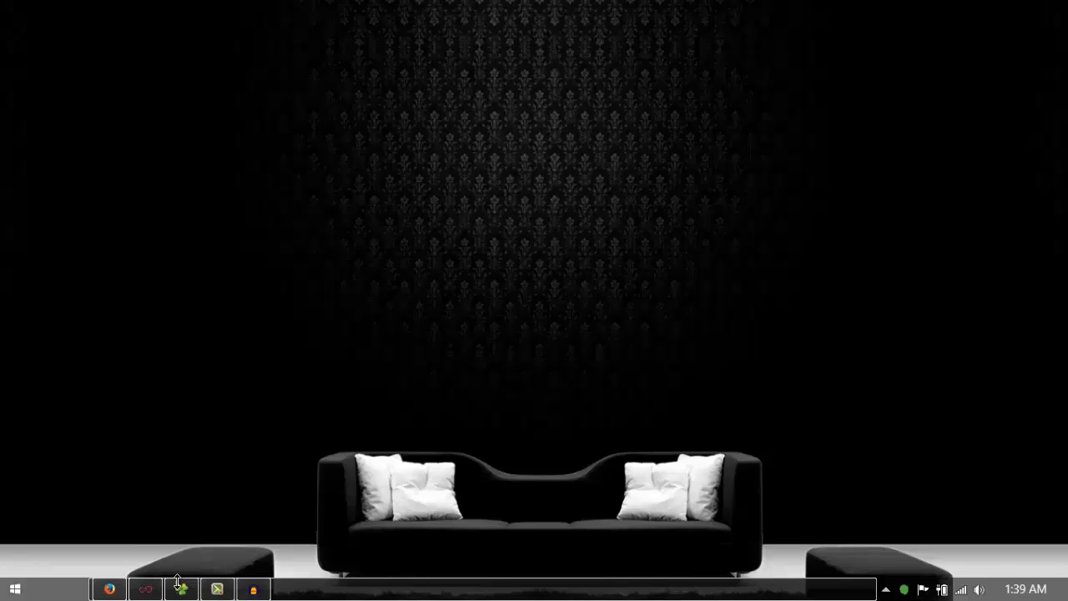
Switch to Firefox and open the Genymotion website's home page.
{"action": "left_click", "coordinate": [147, 591]}
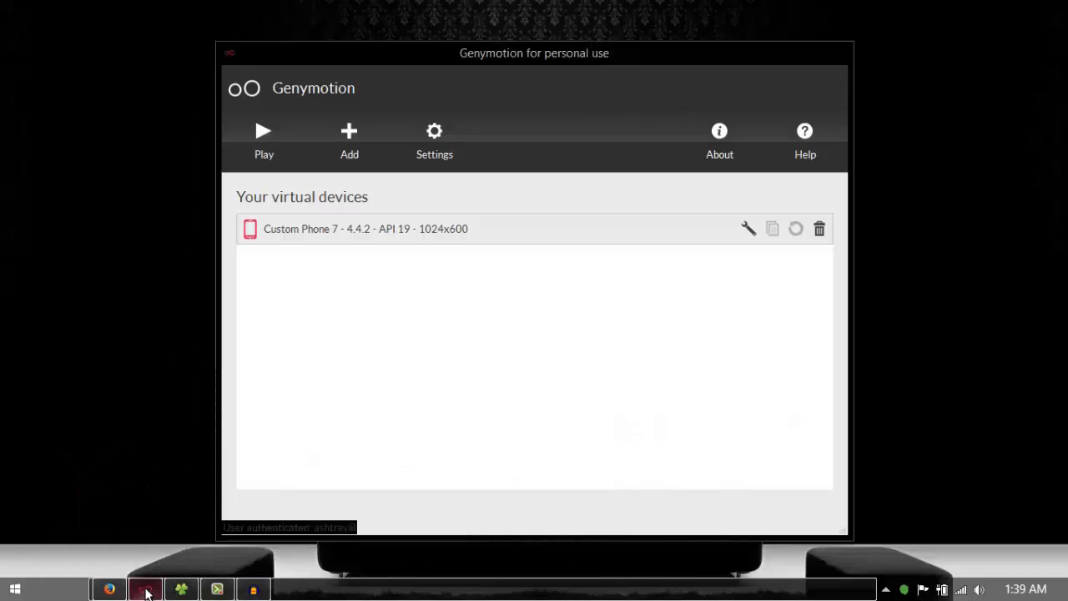
{"action": "left_click", "coordinate": [147, 592]}
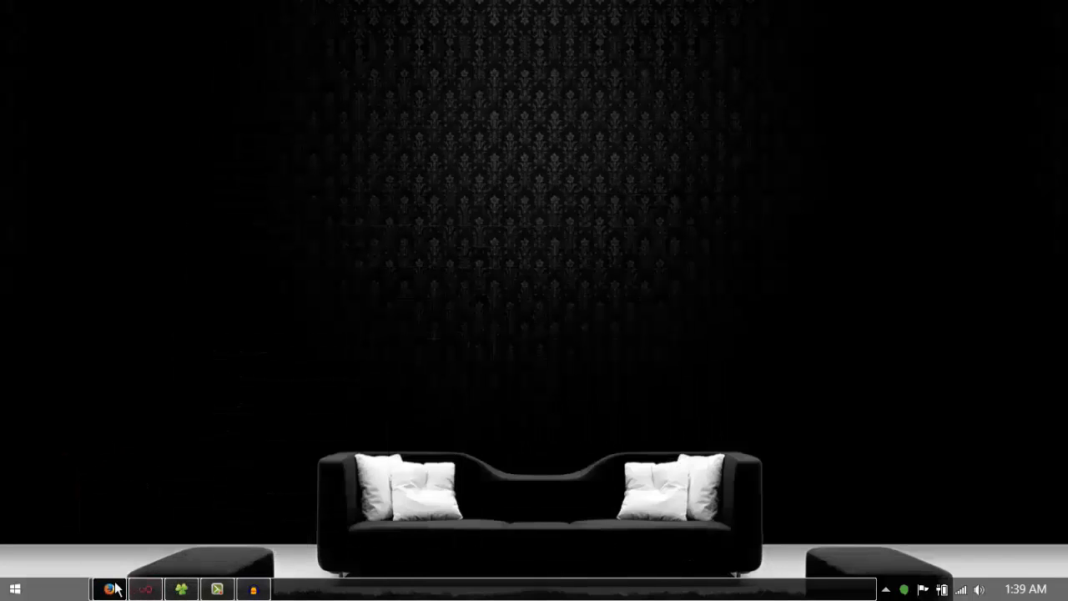
{"action": "left_click", "coordinate": [111, 590]}
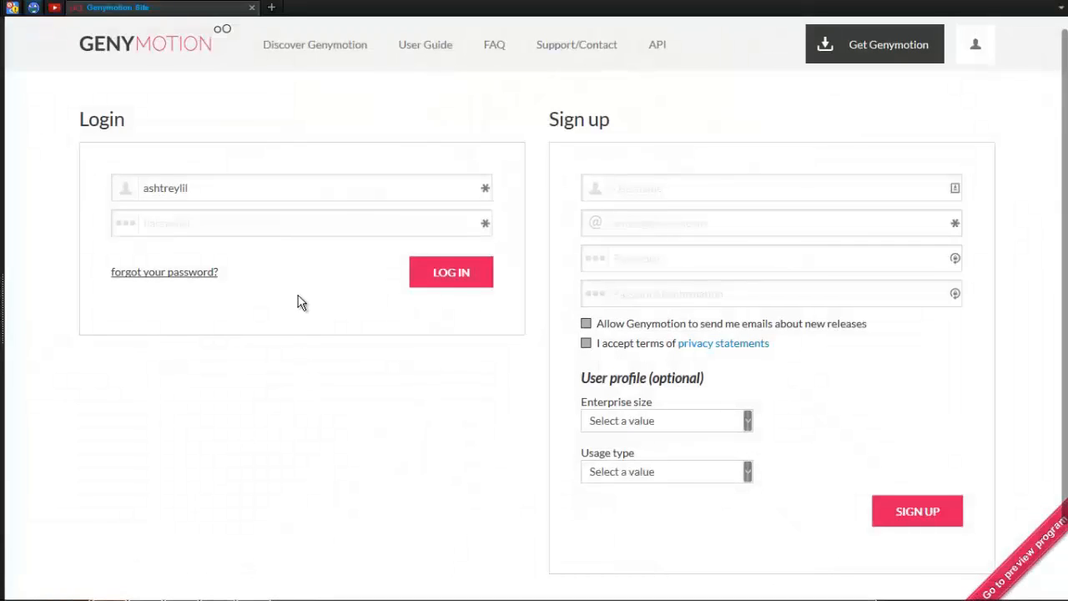
{"action": "left_click", "coordinate": [318, 46]}
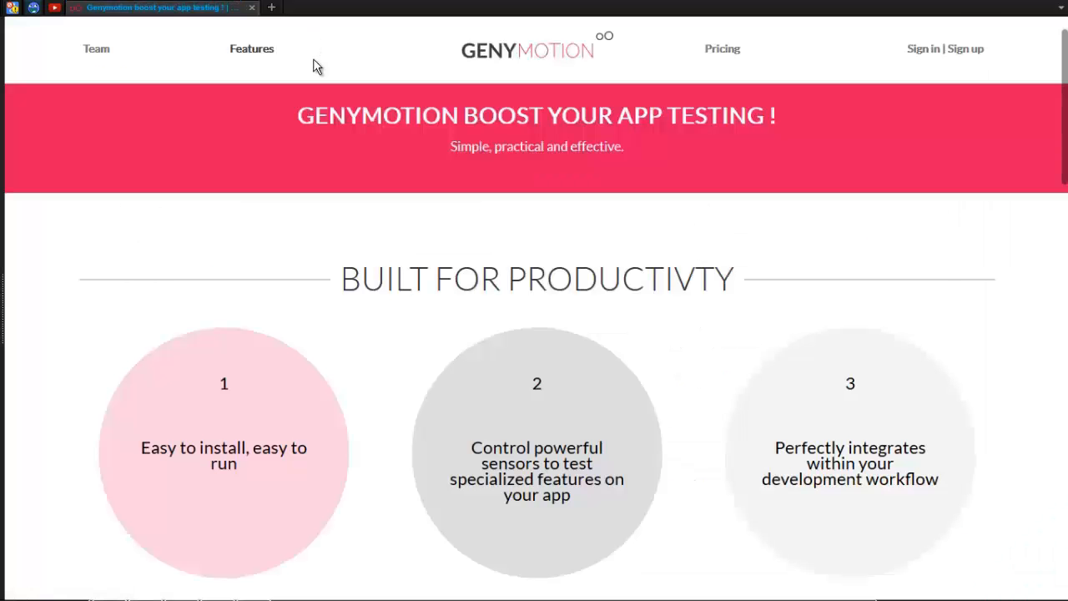
{"action": "left_click", "coordinate": [512, 55]}
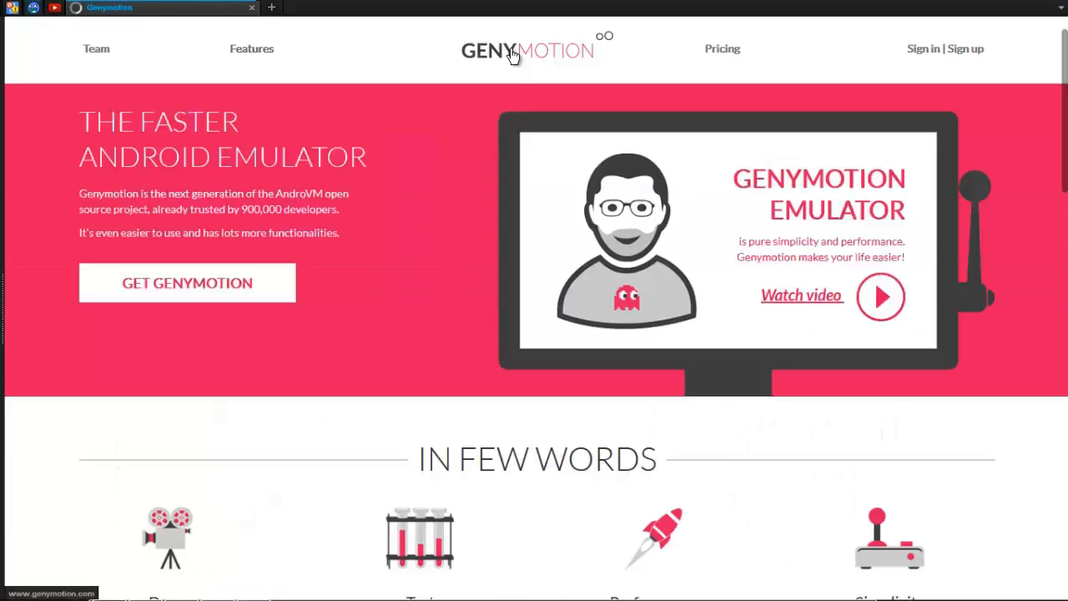
Go through the Get Genymotion offer and choose the download of the free edition.
{"action": "scroll", "coordinate": [464, 171], "scroll_direction": "down", "scroll_amount": 1}
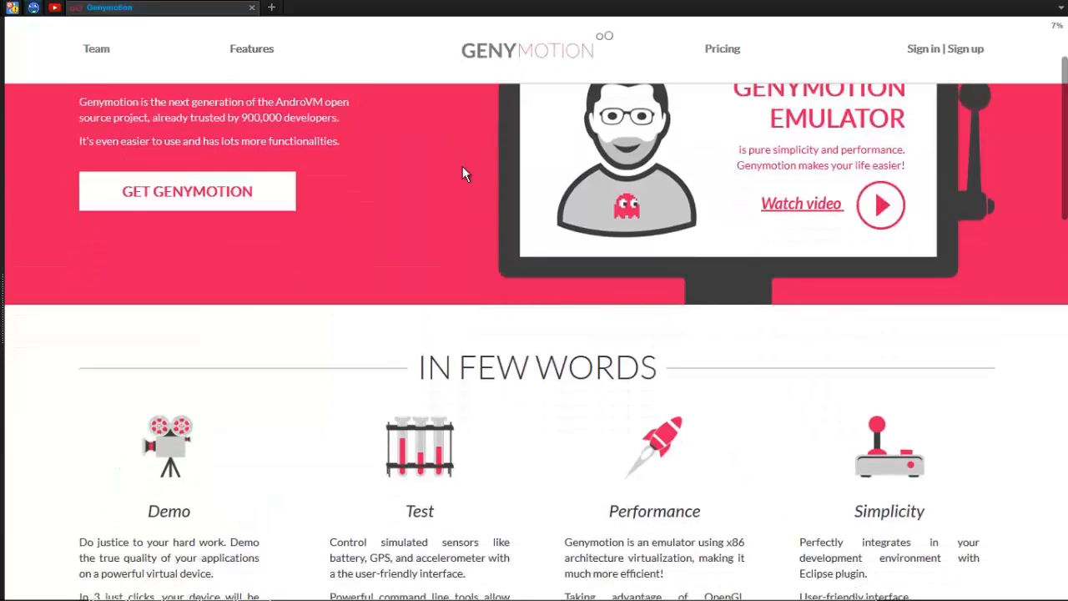
{"action": "scroll", "coordinate": [462, 166], "scroll_direction": "down", "scroll_amount": 4}
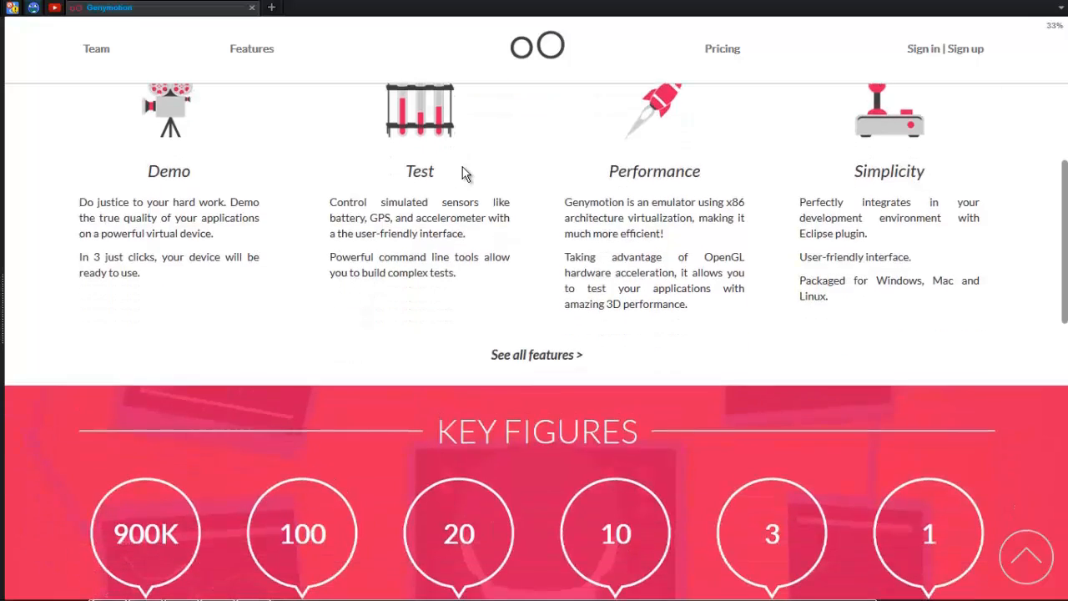
{"action": "scroll", "coordinate": [464, 172], "scroll_direction": "down", "scroll_amount": 3}
{"action": "scroll", "coordinate": [464, 172], "scroll_direction": "up", "scroll_amount": 2}
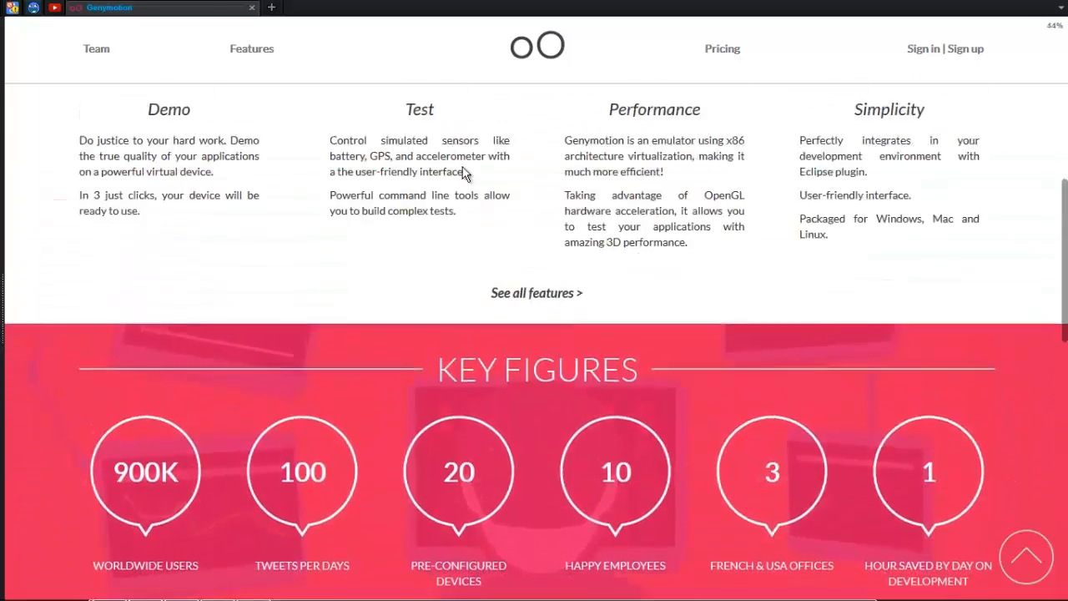
{"action": "scroll", "coordinate": [464, 173], "scroll_direction": "up", "scroll_amount": 6}
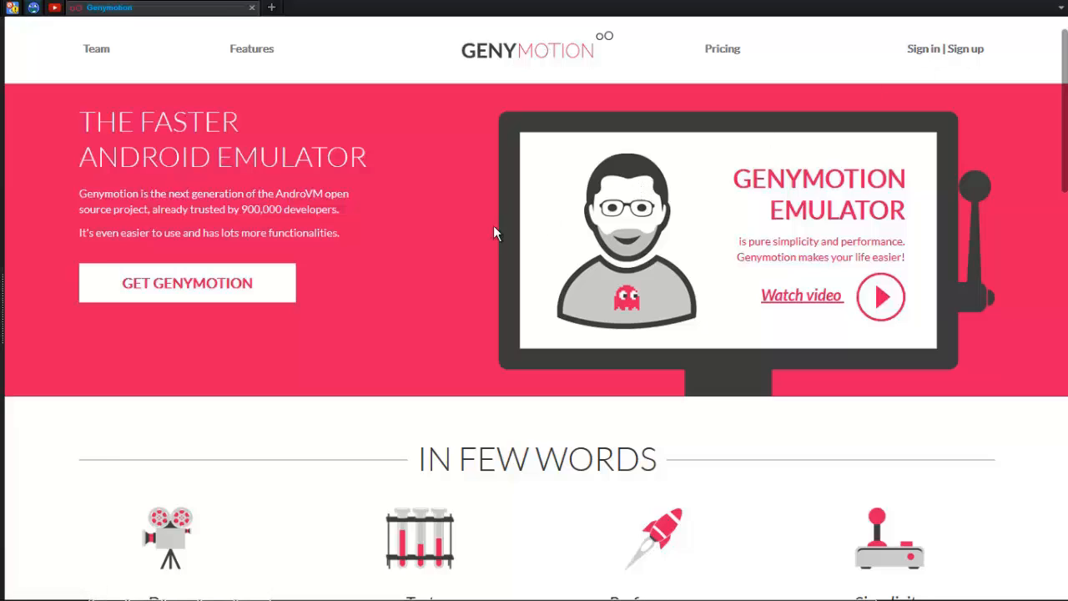
{"action": "left_click", "coordinate": [266, 284]}
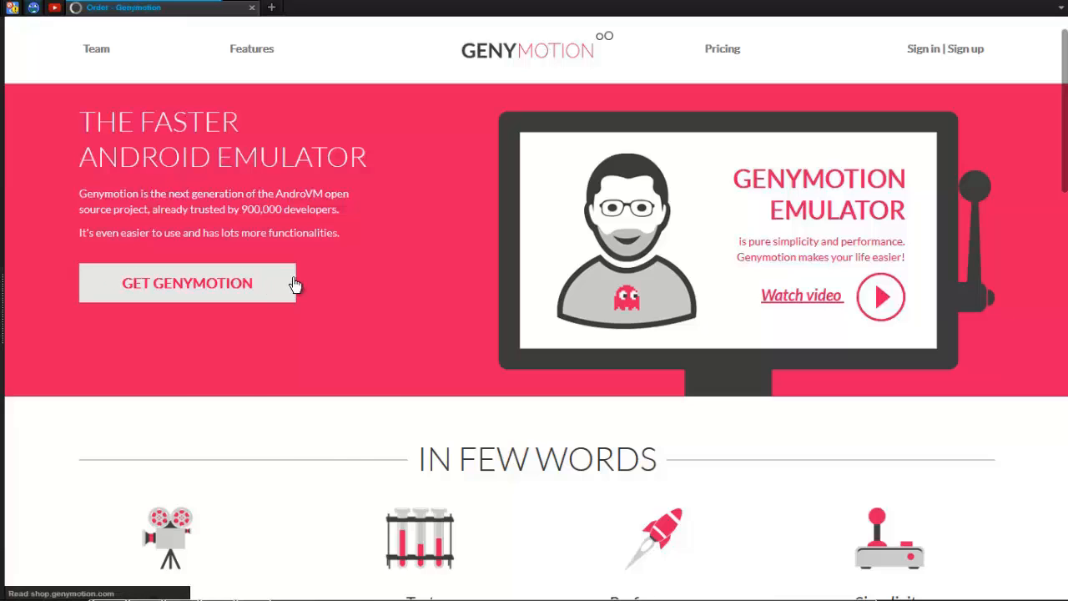
{"action": "scroll", "coordinate": [537, 288], "scroll_direction": "down", "scroll_amount": 6}
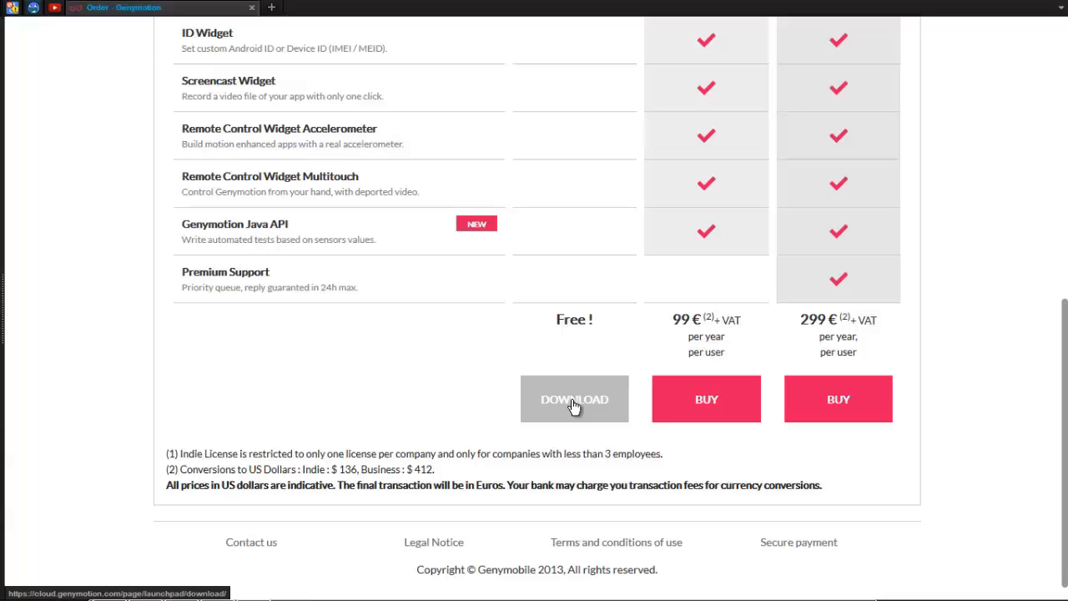
{"action": "left_click", "coordinate": [573, 404]}
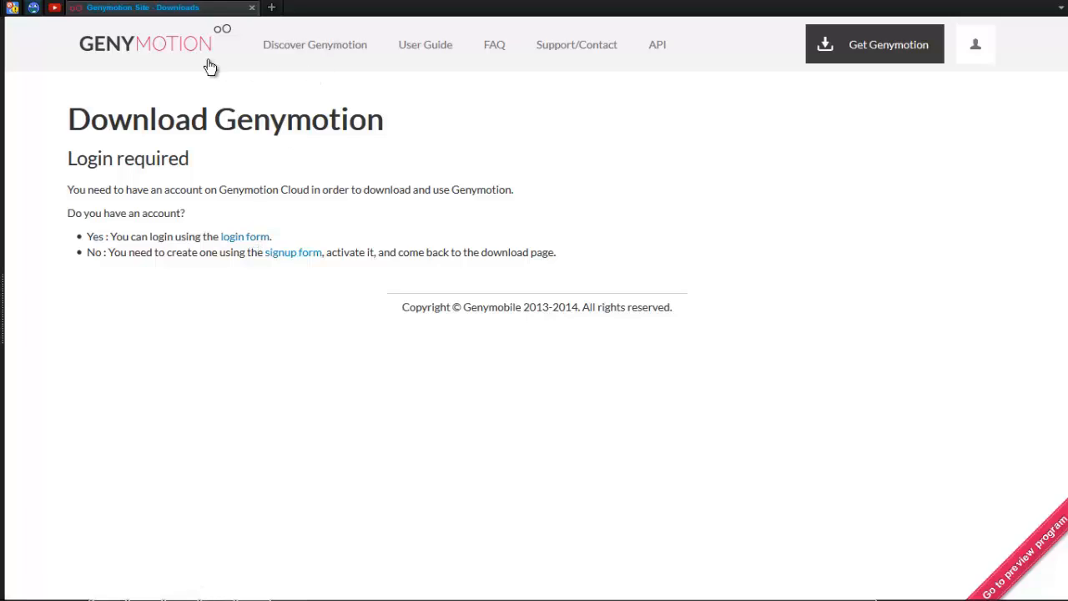
Log in to the Genymotion site with the saved account e-mail and password.
{"action": "left_click", "coordinate": [226, 239]}
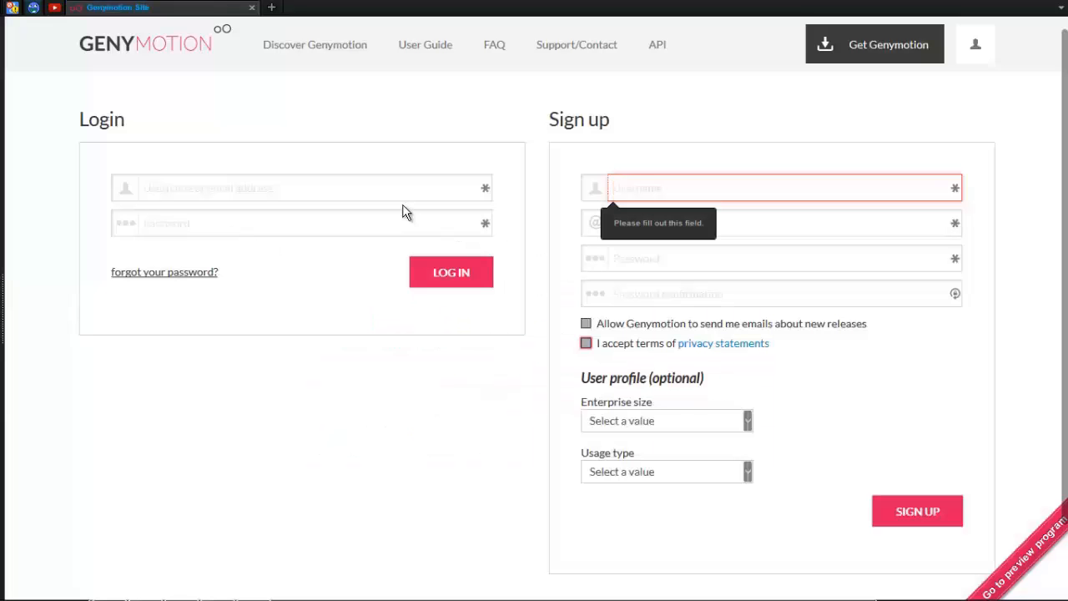
{"action": "left_click", "coordinate": [487, 197]}
{"action": "left_click", "coordinate": [487, 197]}
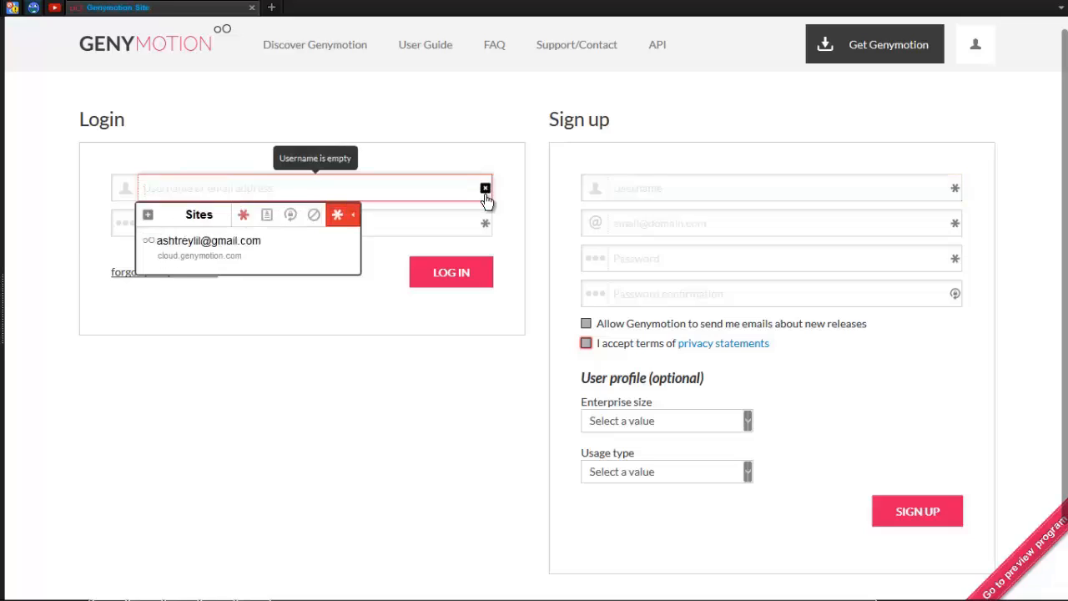
{"action": "left_click", "coordinate": [296, 263]}
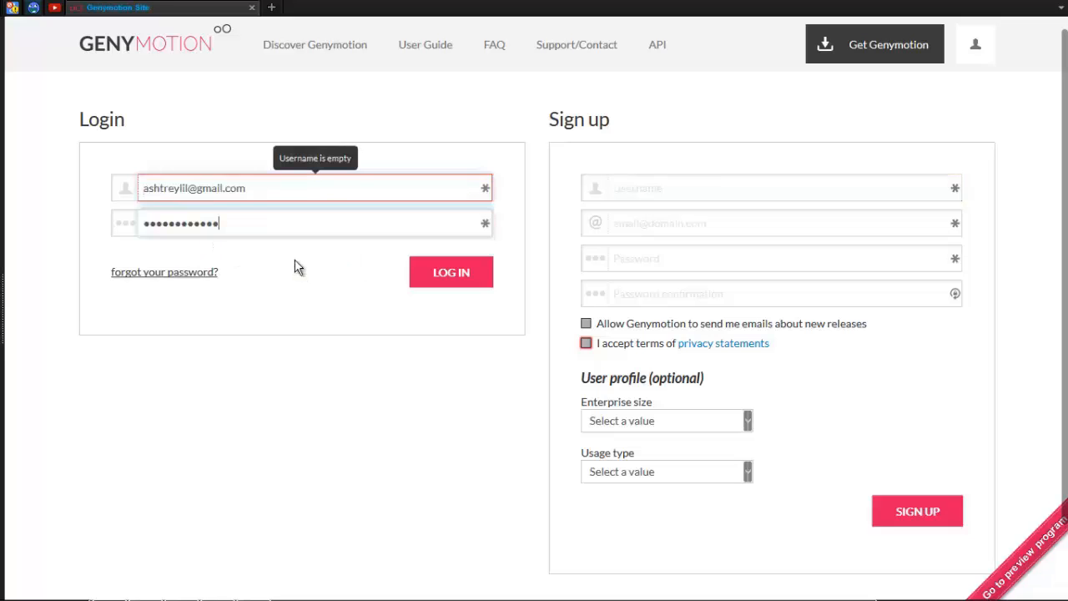
{"action": "left_click", "coordinate": [451, 279]}
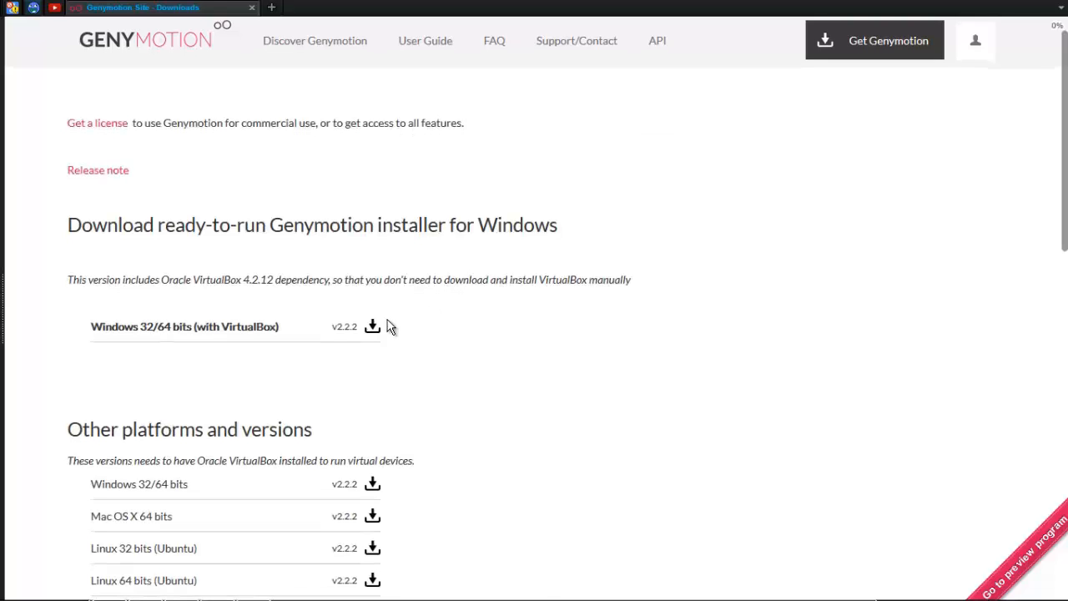
Download the Genymotion v2.2.2 installer for Windows 32/64 bits (with VirtualBox).
{"action": "scroll", "coordinate": [391, 327], "scroll_direction": "down", "scroll_amount": 1}
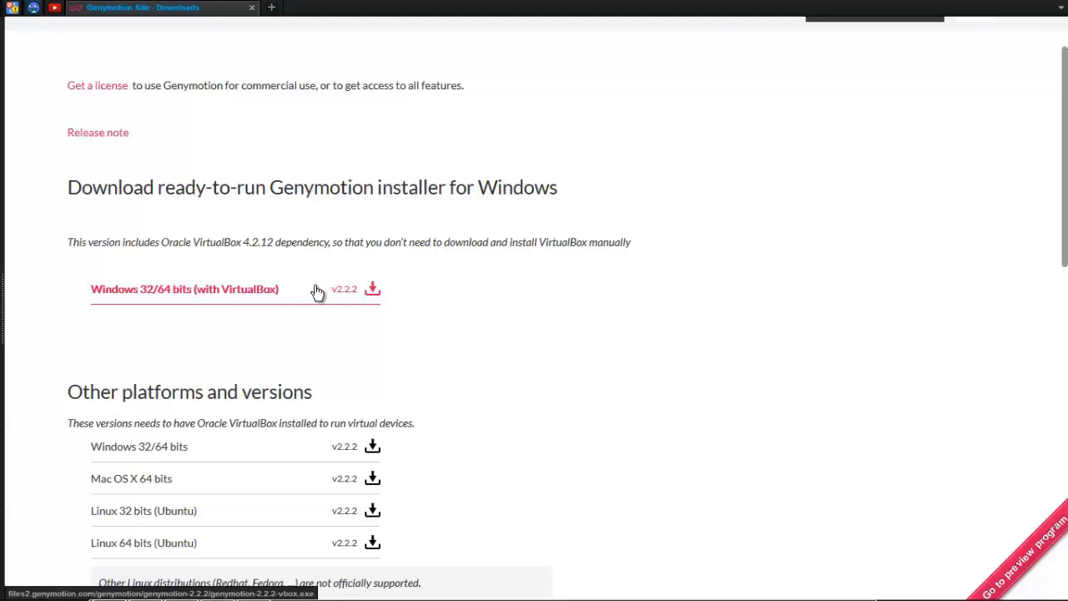
{"action": "scroll", "coordinate": [316, 288], "scroll_direction": "down", "scroll_amount": 2}
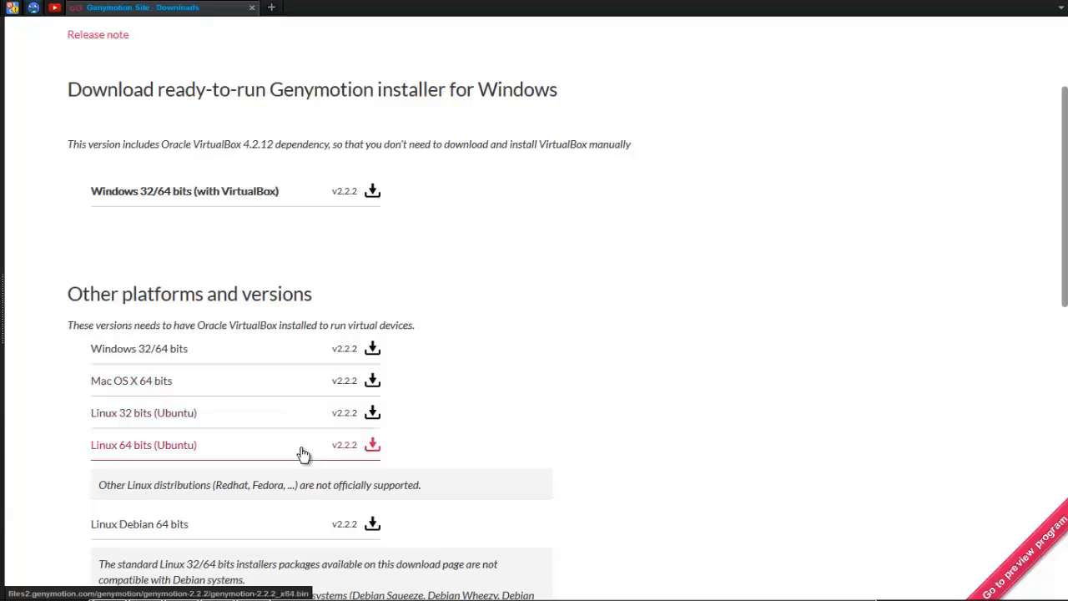
{"action": "scroll", "coordinate": [301, 414], "scroll_direction": "down", "scroll_amount": 1}
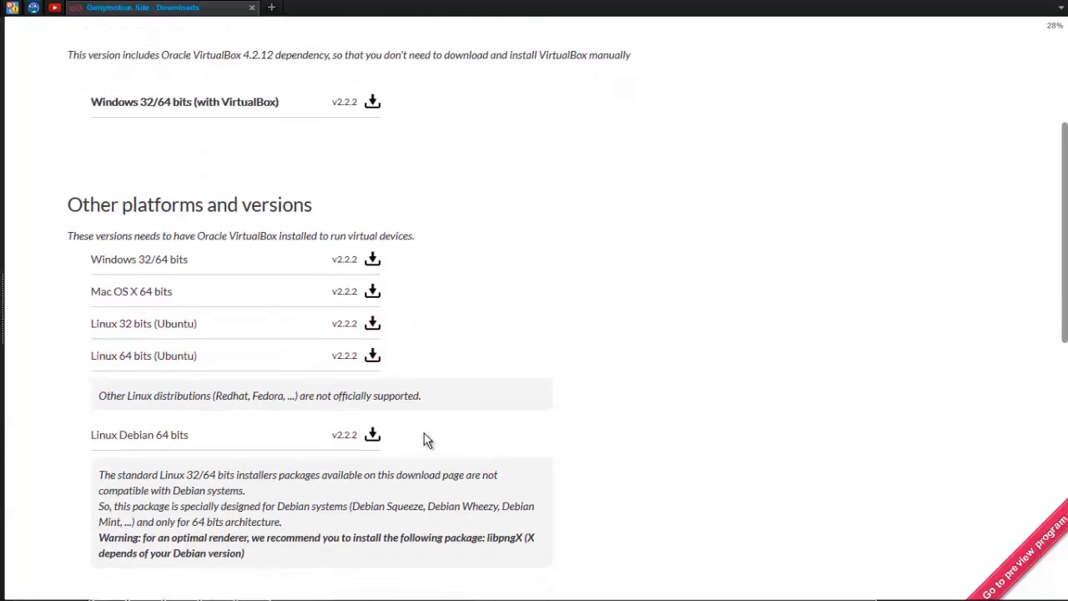
{"action": "scroll", "coordinate": [424, 434], "scroll_direction": "up", "scroll_amount": 3}
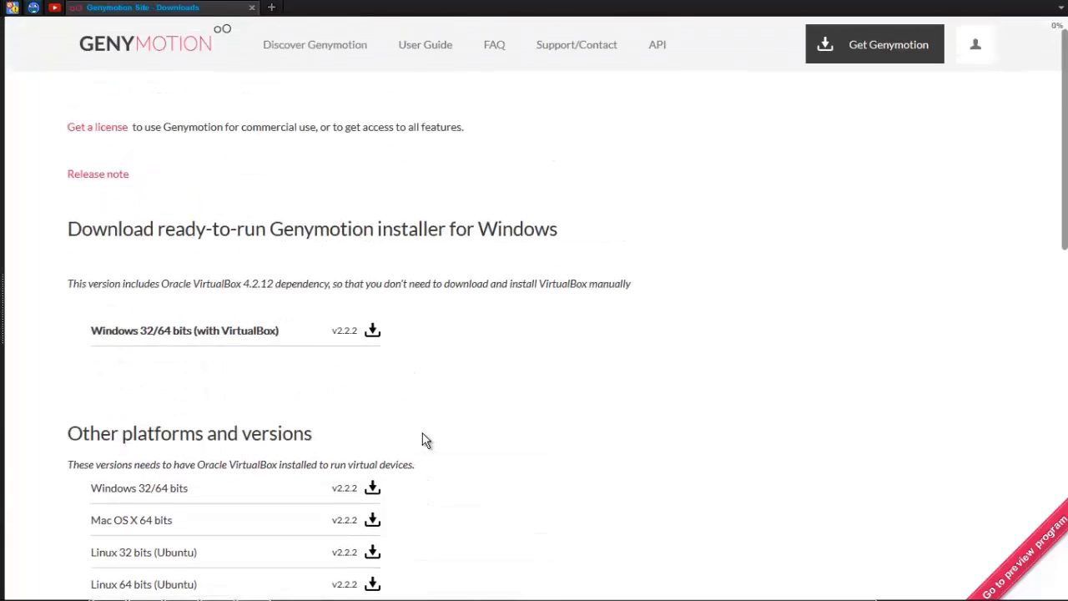
{"action": "left_click", "coordinate": [346, 344]}
{"action": "left_click", "coordinate": [347, 344]}
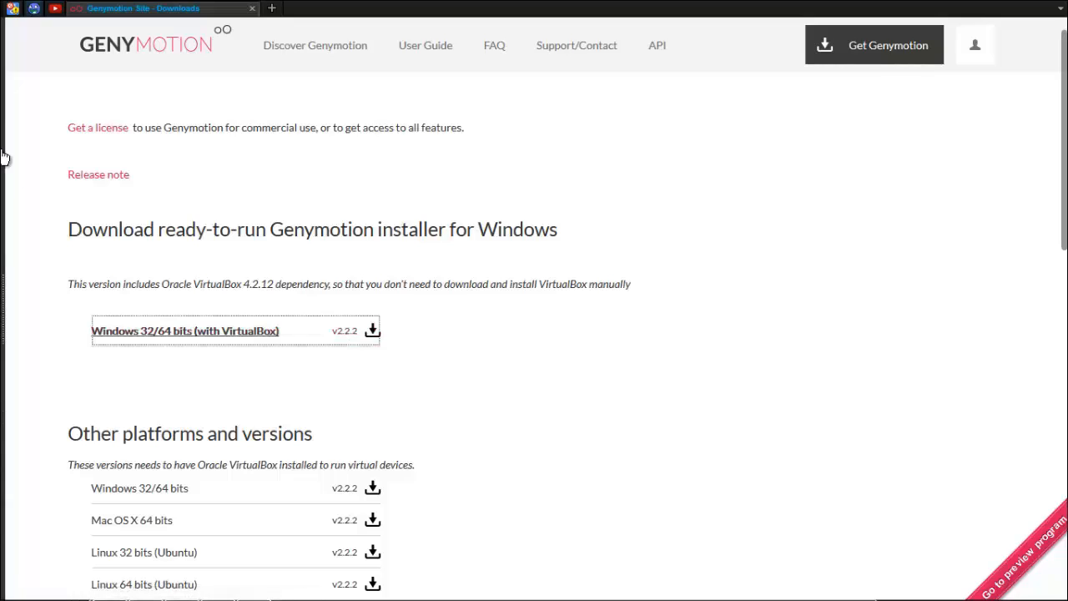
Show the browser's downloads list and cancel the duplicate download genymotion-2.2.2-vbox(1).exe.
{"action": "left_click", "coordinate": [4, 156]}
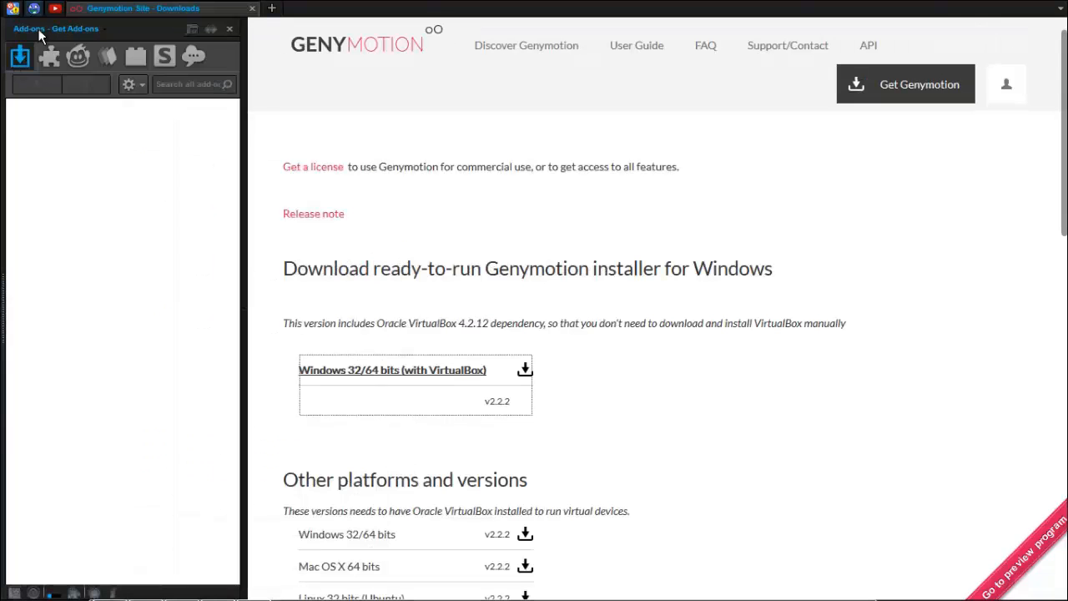
{"action": "left_click", "coordinate": [37, 28]}
{"action": "left_click", "coordinate": [61, 91]}
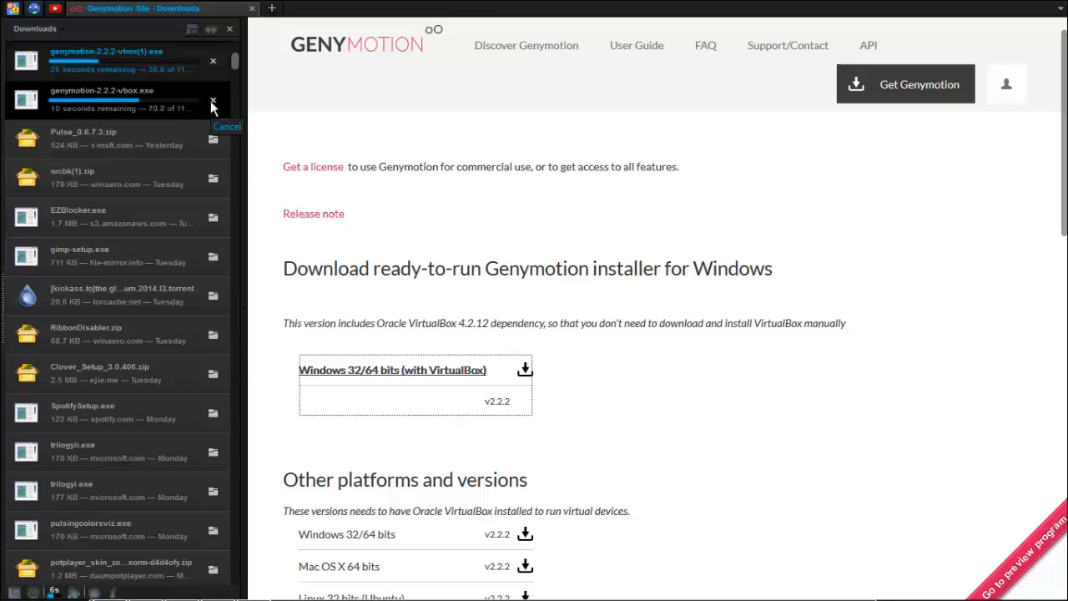
{"action": "left_click", "coordinate": [213, 61]}
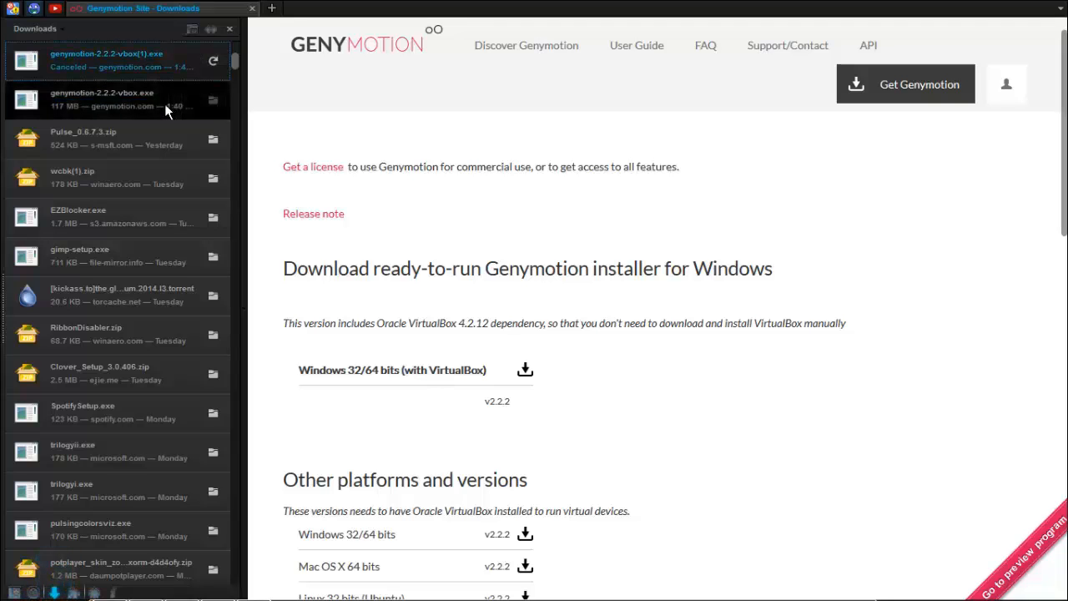
Try installing Genymotion from genymotion-2.2.2-vbox.exe in English with the default folder and a desktop icon, then exit the setup.
{"action": "left_click", "coordinate": [164, 103]}
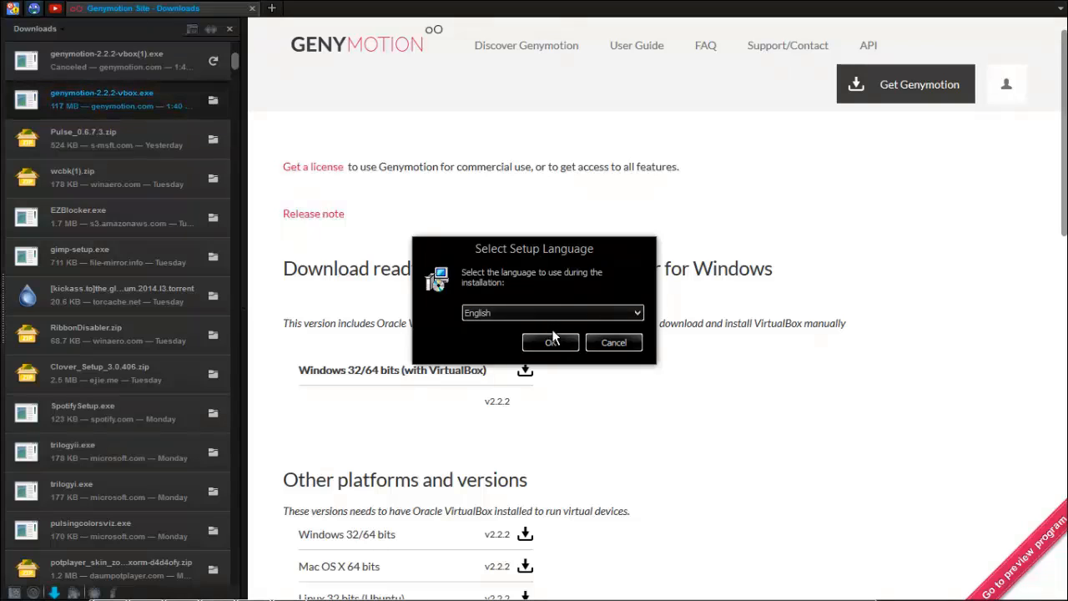
{"action": "left_click", "coordinate": [550, 342]}
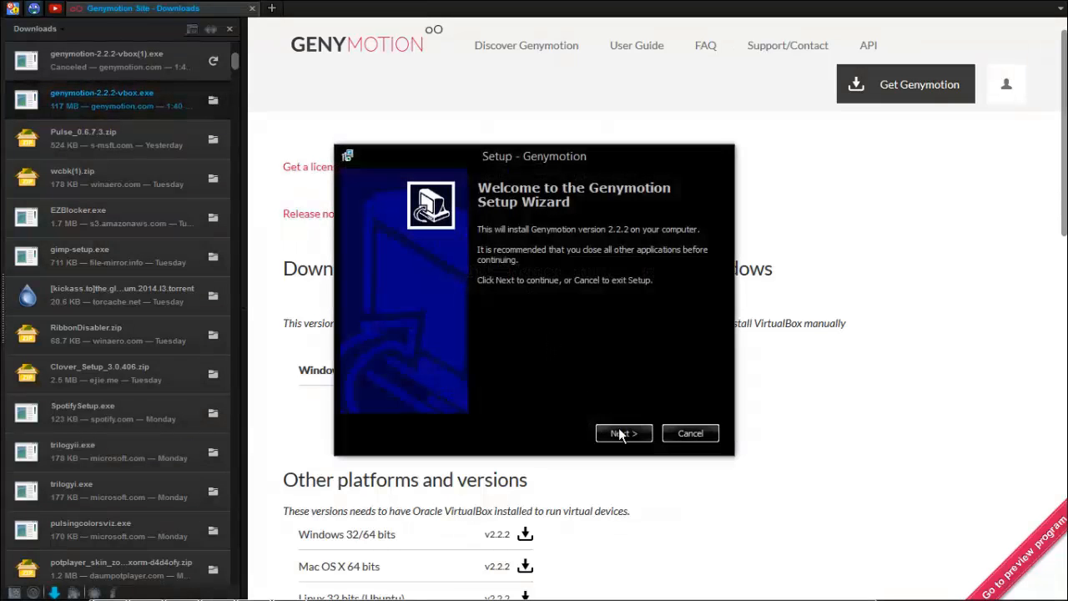
{"action": "left_click", "coordinate": [620, 433]}
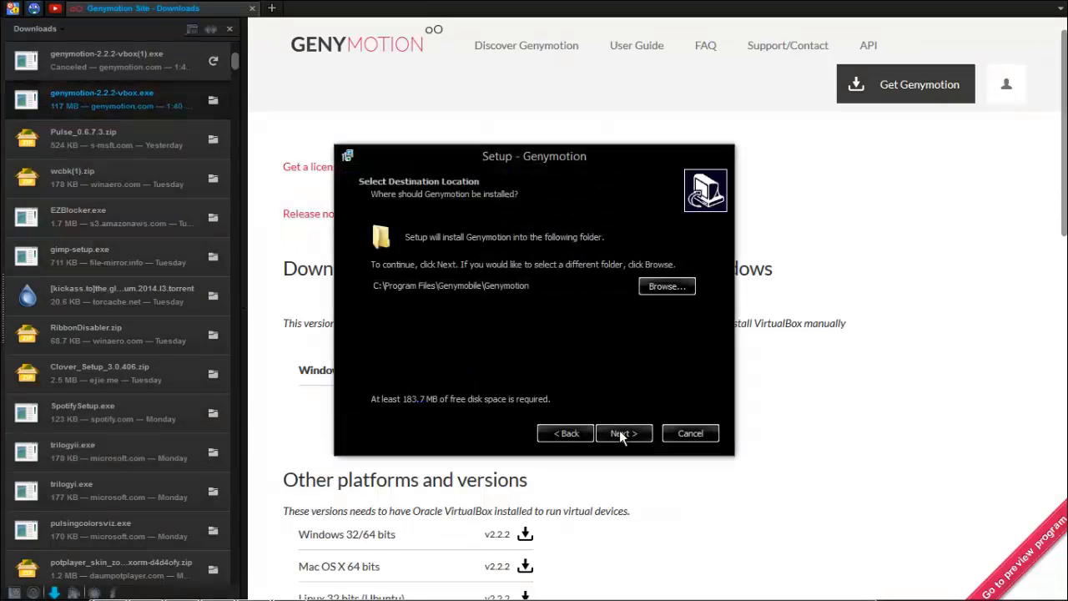
{"action": "left_click", "coordinate": [622, 435]}
{"action": "left_click", "coordinate": [622, 435]}
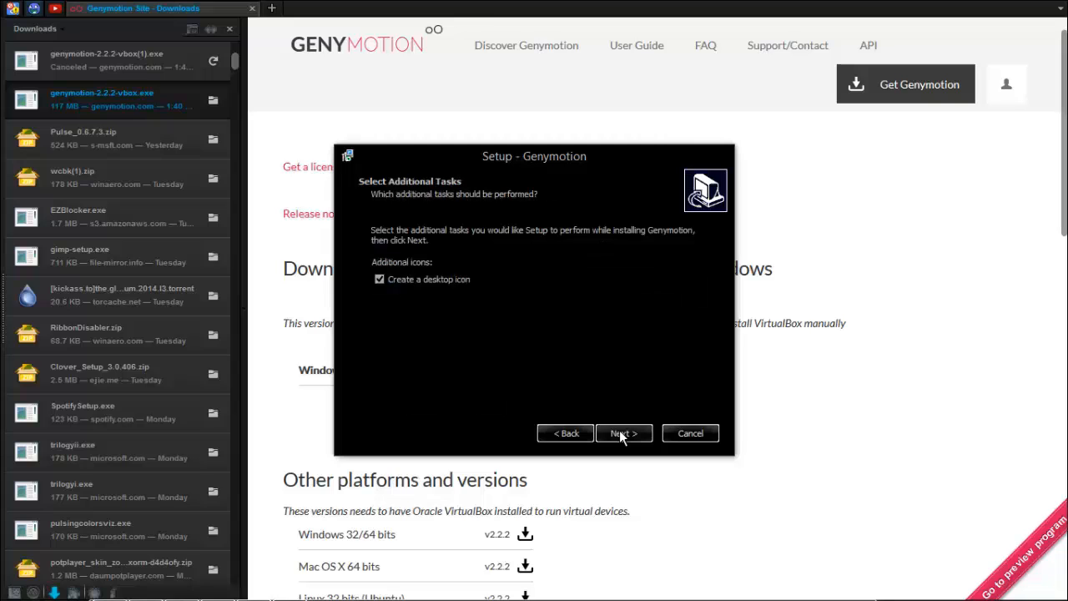
{"action": "left_click", "coordinate": [622, 434]}
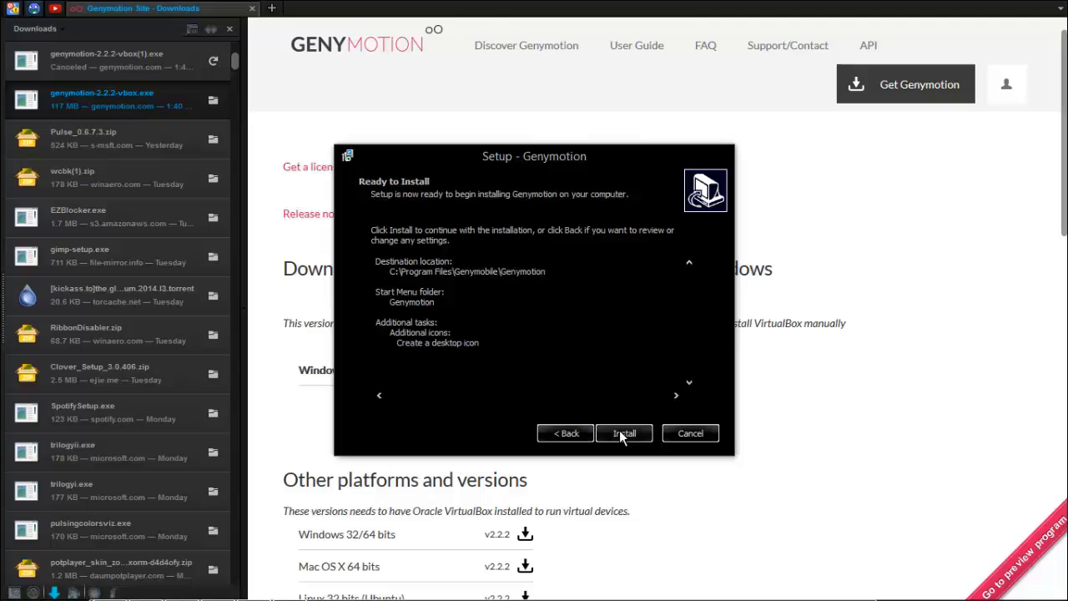
{"action": "left_click", "coordinate": [621, 433]}
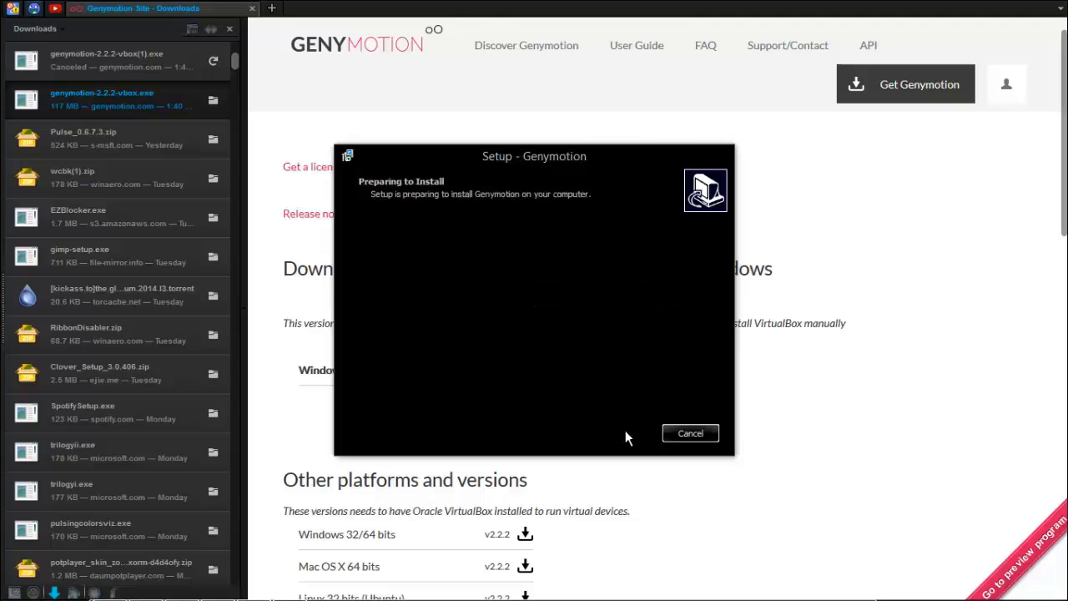
{"action": "left_click", "coordinate": [673, 429]}
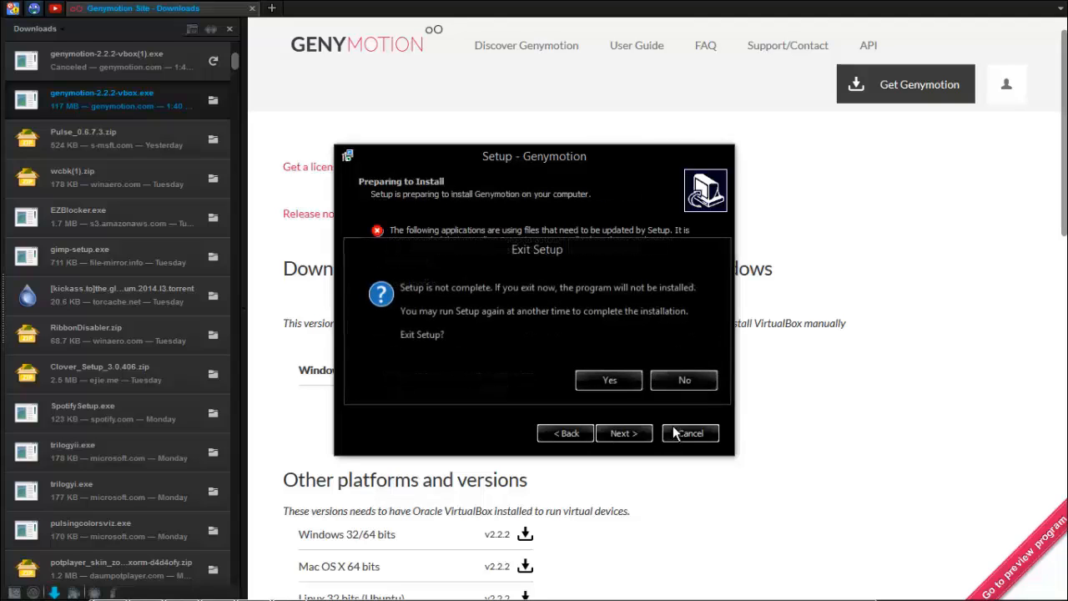
{"action": "left_click", "coordinate": [623, 380]}
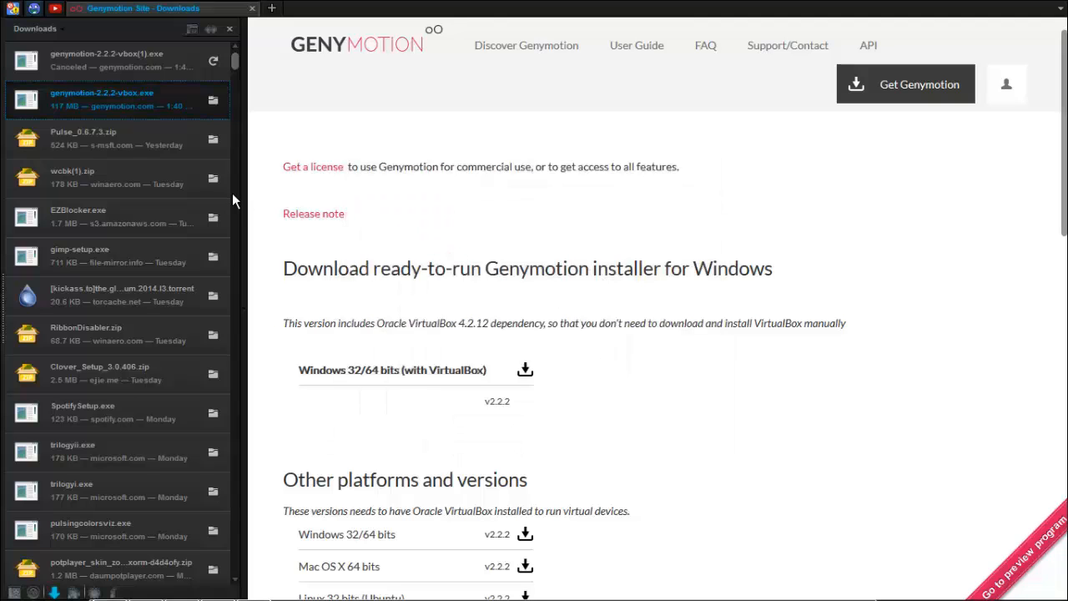
Hide the downloads list and open the VirtualBox downloads page from virtualbox.org in a new tab to view the platform packages.
{"action": "left_click", "coordinate": [3, 242]}
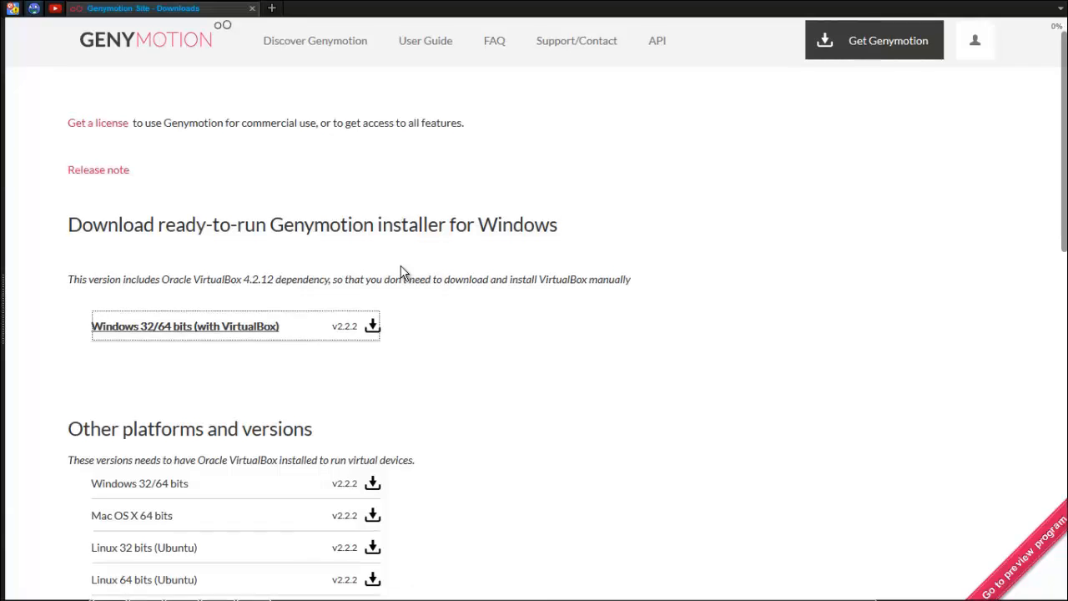
{"action": "scroll", "coordinate": [400, 275], "scroll_direction": "down", "scroll_amount": 2}
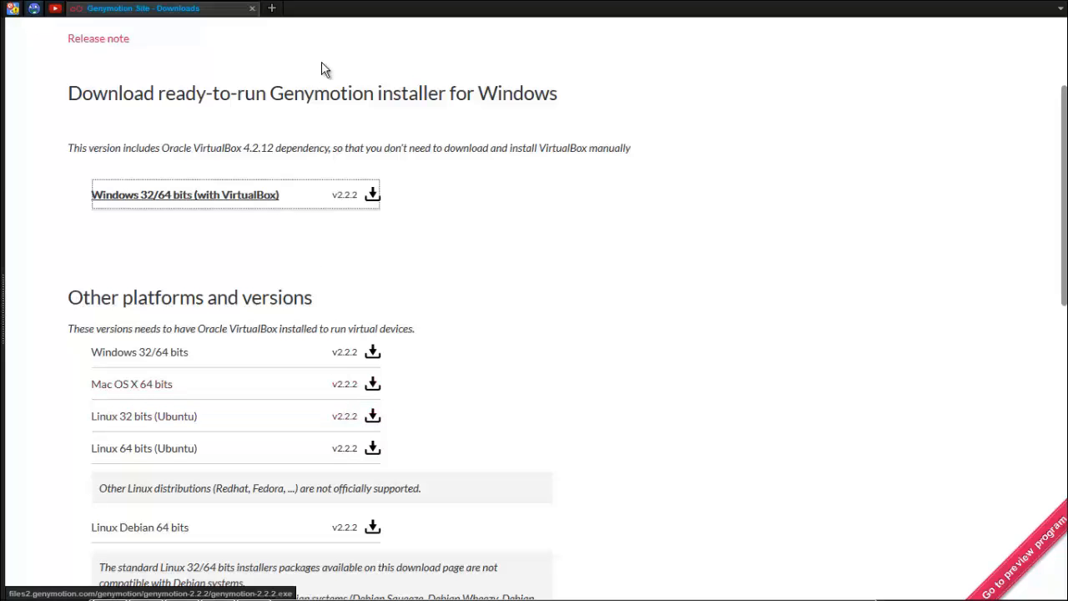
{"action": "left_click", "coordinate": [273, 10]}
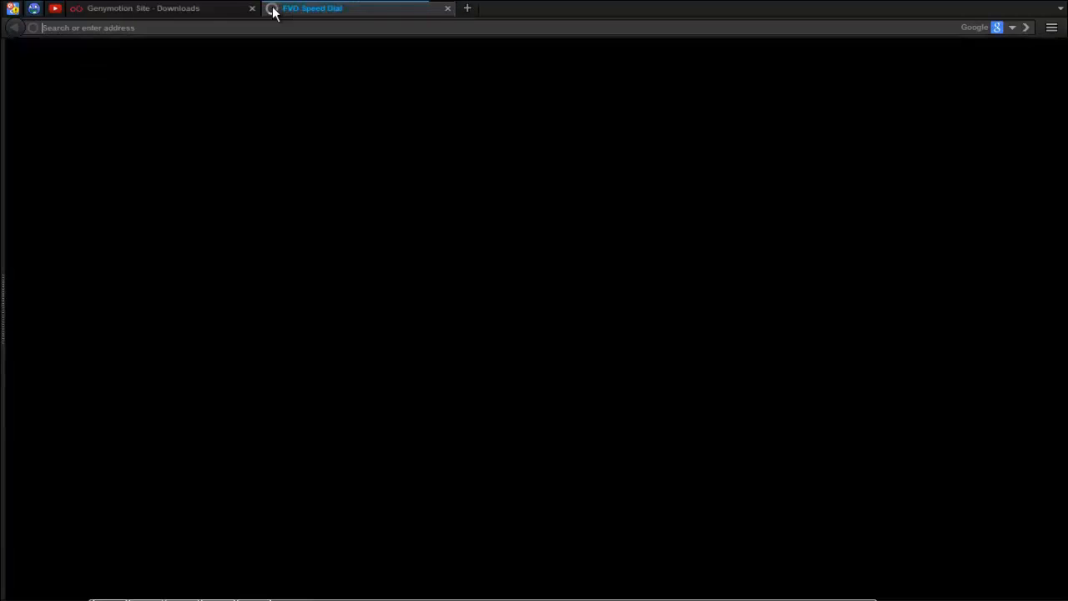
{"action": "type", "text": "virtualbox.org/"}
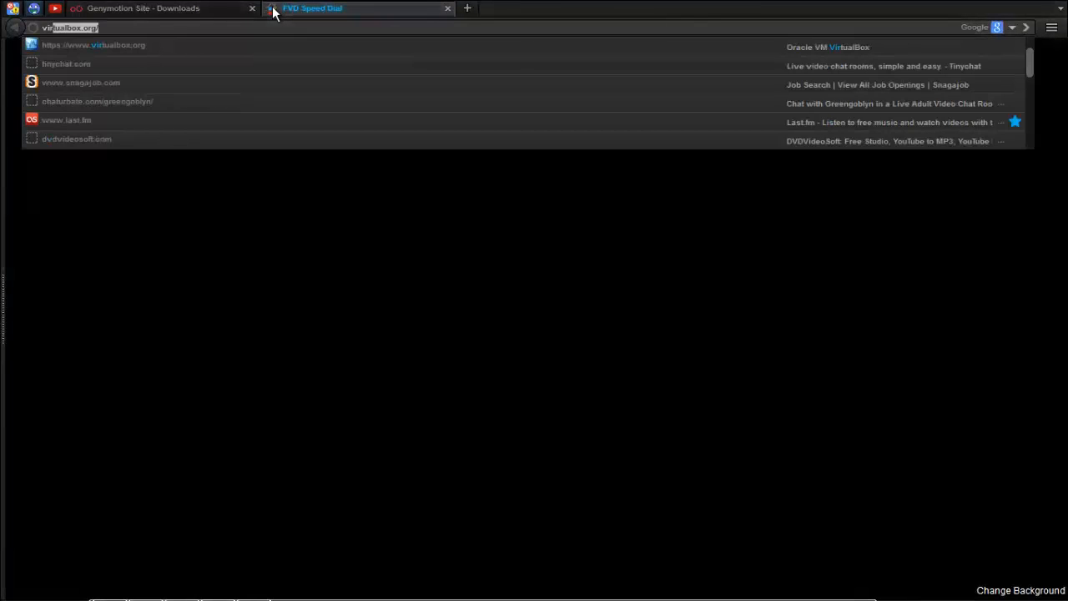
{"action": "key", "text": "Return"}
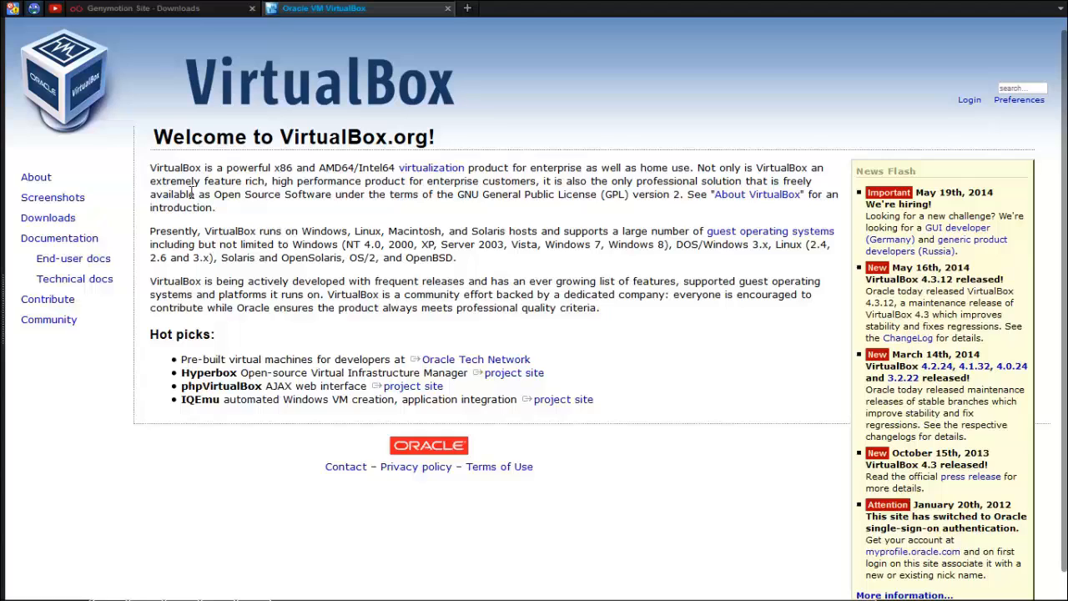
{"action": "left_click", "coordinate": [59, 219]}
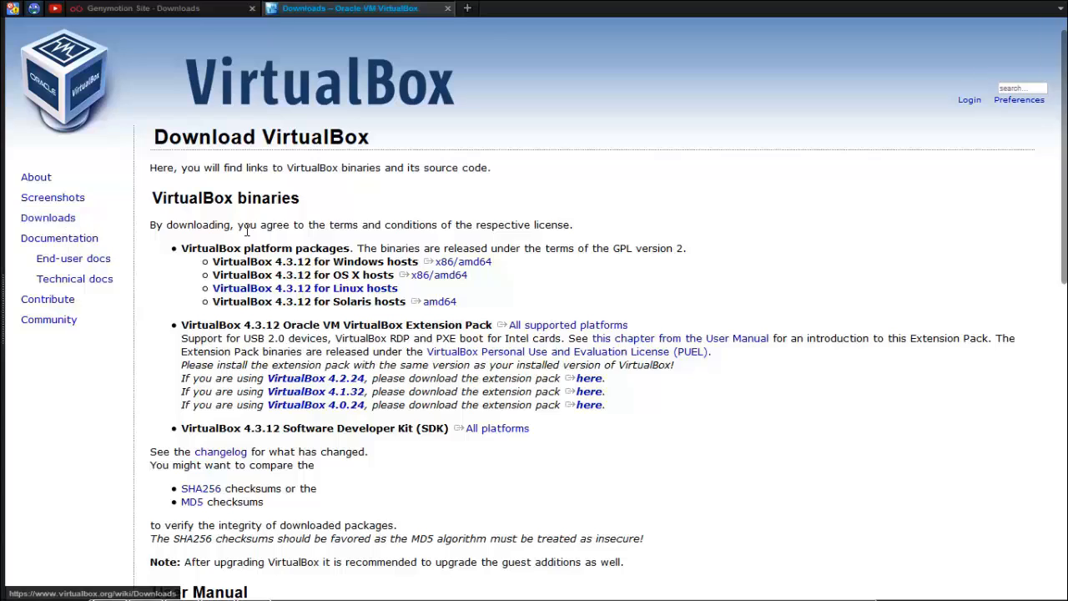
{"action": "left_click", "coordinate": [420, 282]}
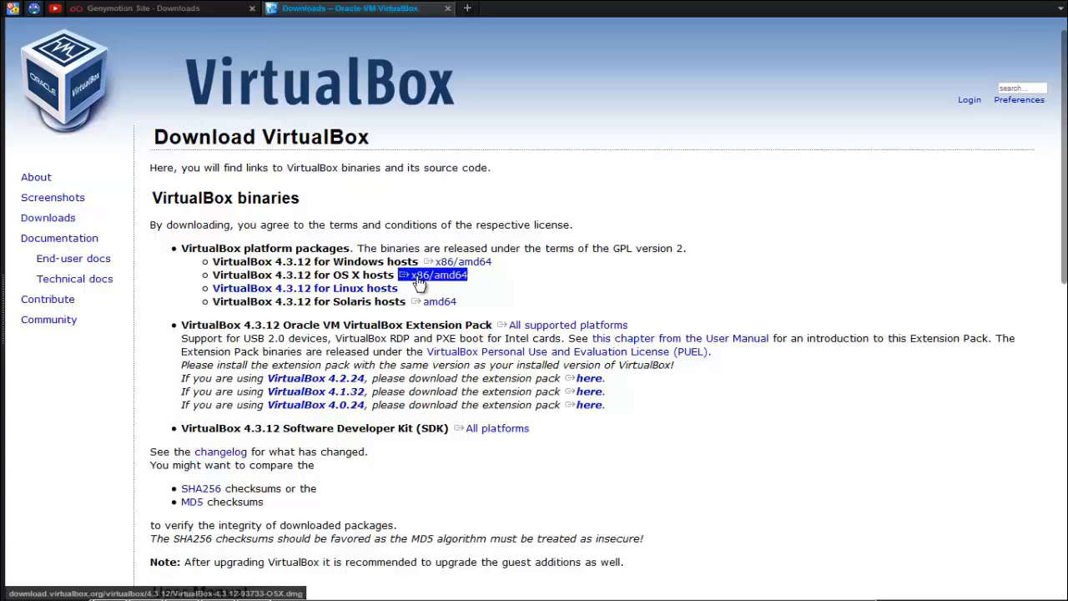
{"action": "left_click", "coordinate": [357, 291]}
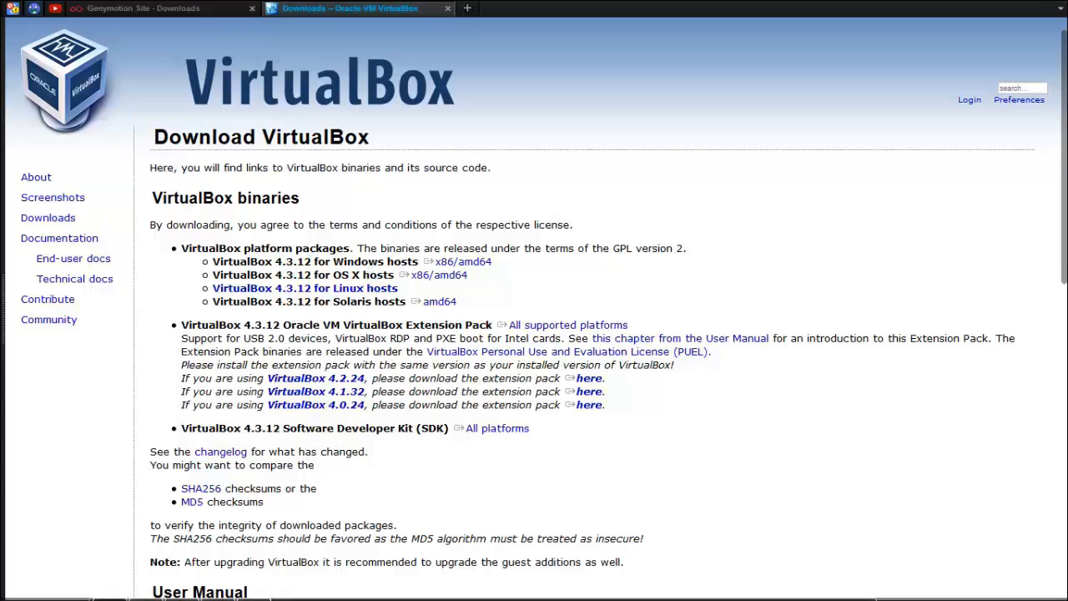
Find Genymotion among the installed programs and switch to its window.
{"action": "mouse_move", "coordinate": [294, 598]}
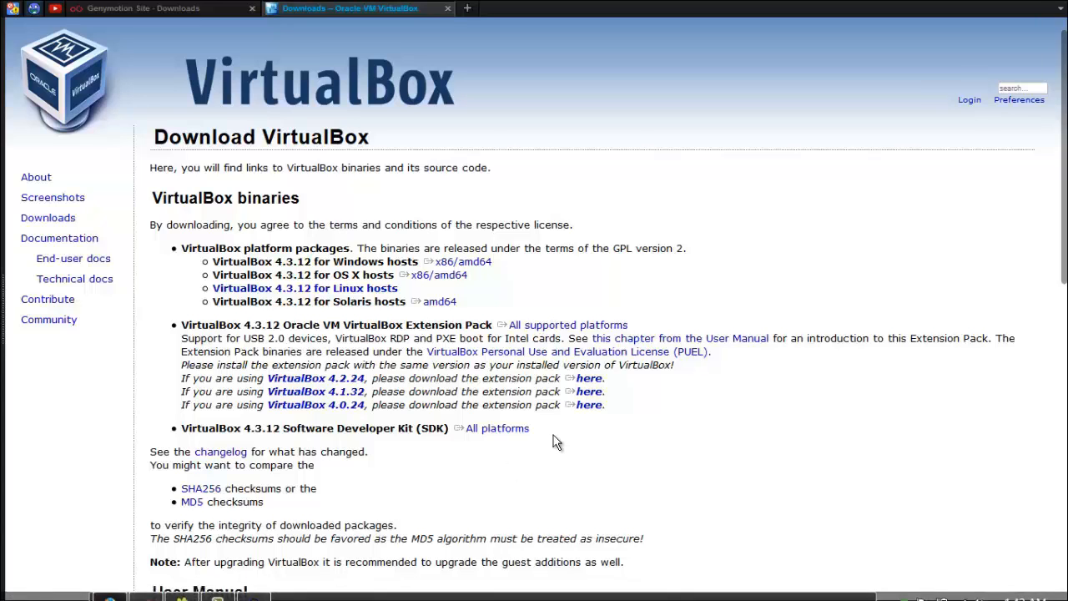
{"action": "key", "text": "super"}
{"action": "type", "text": "gen"}
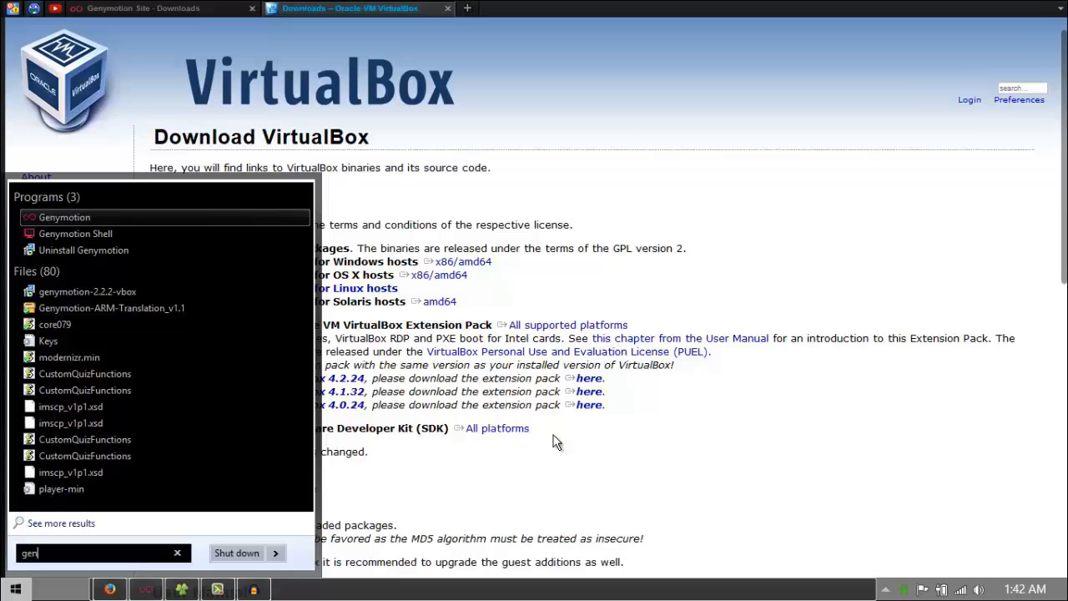
{"action": "key", "text": "Return"}
{"action": "key", "text": "alt+Tab"}
{"action": "key", "text": "alt+Tab"}
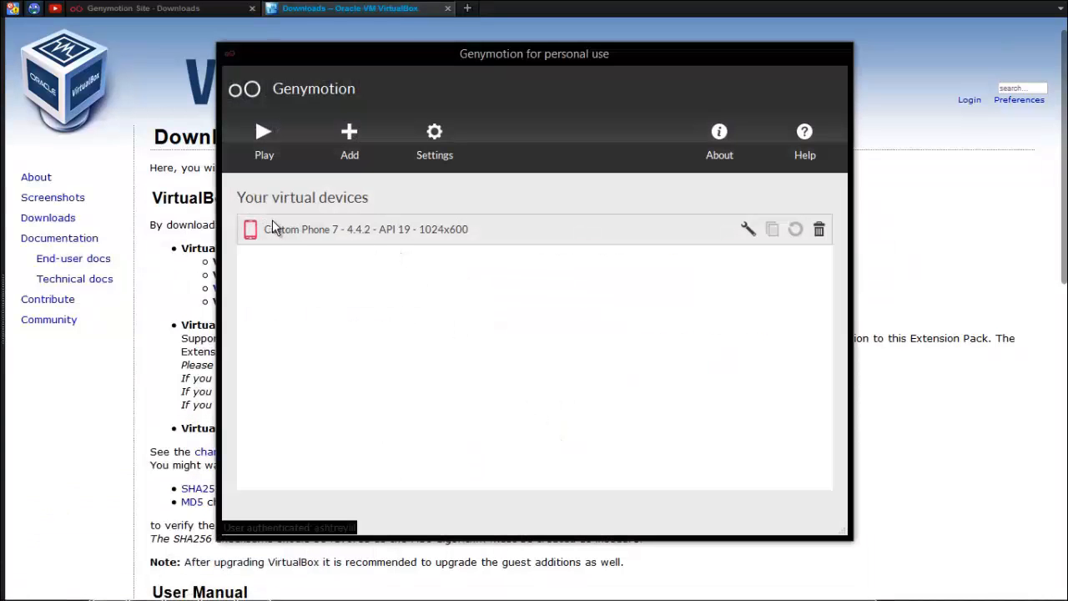
Start creating a new virtual device in Genymotion and filter the available devices to Android version 4.4.2.
{"action": "left_click", "coordinate": [349, 133]}
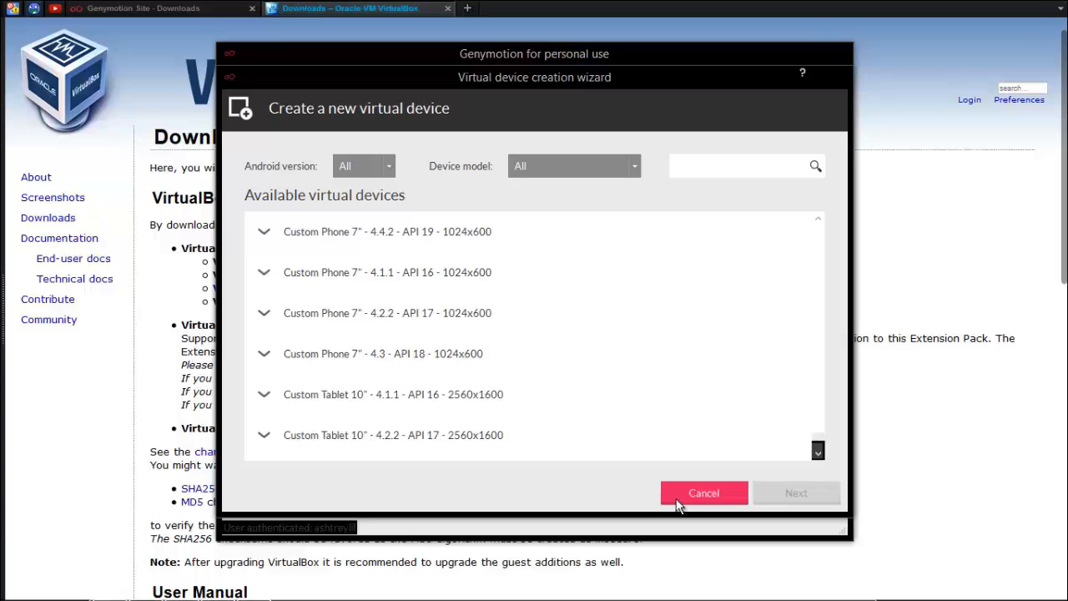
{"action": "left_click", "coordinate": [677, 499]}
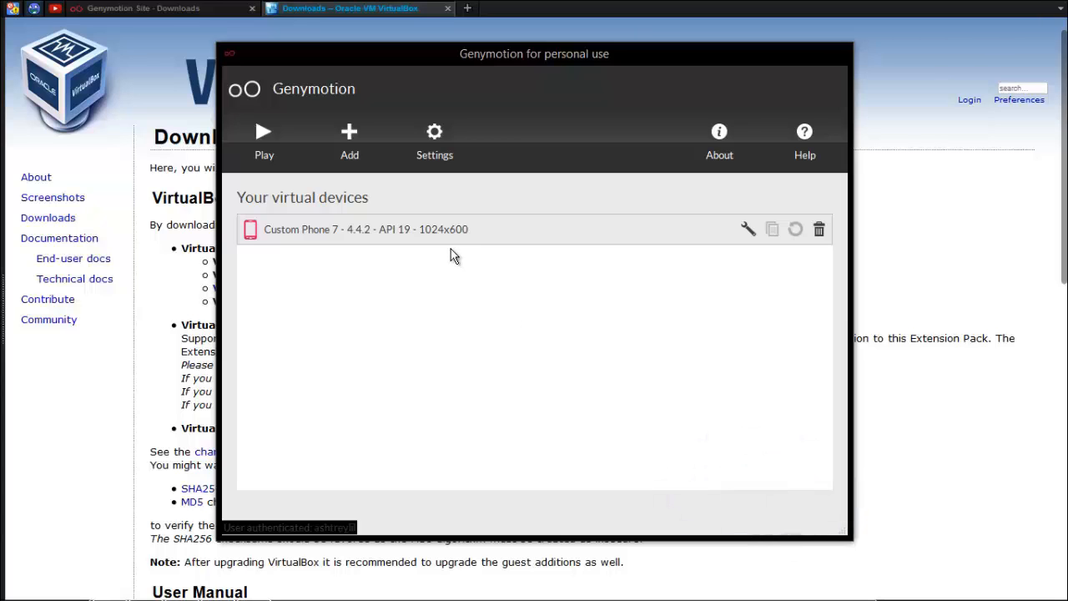
{"action": "left_click", "coordinate": [356, 148]}
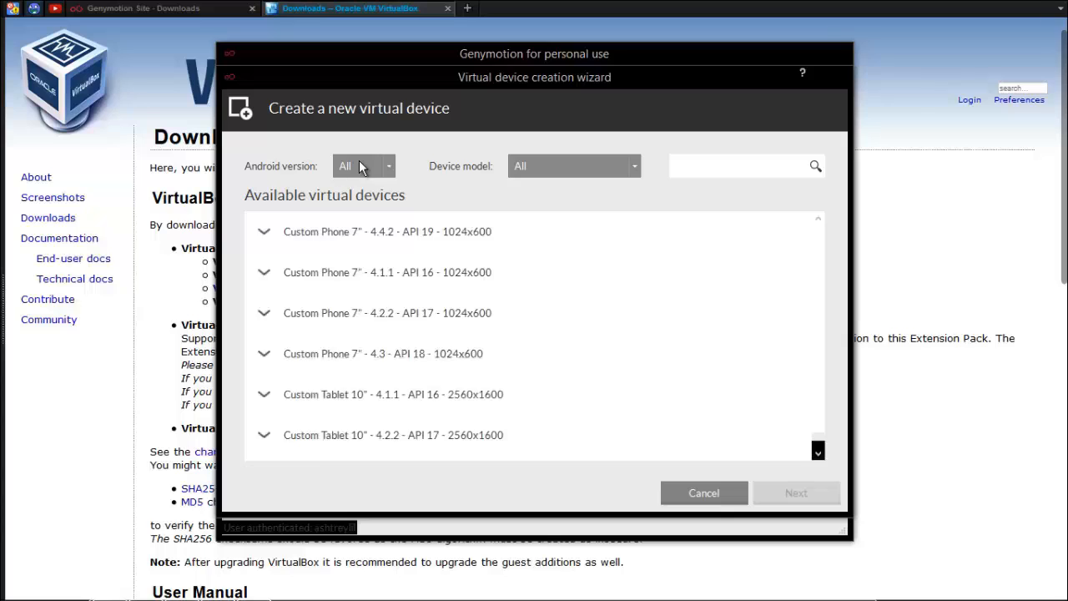
{"action": "left_click", "coordinate": [360, 164]}
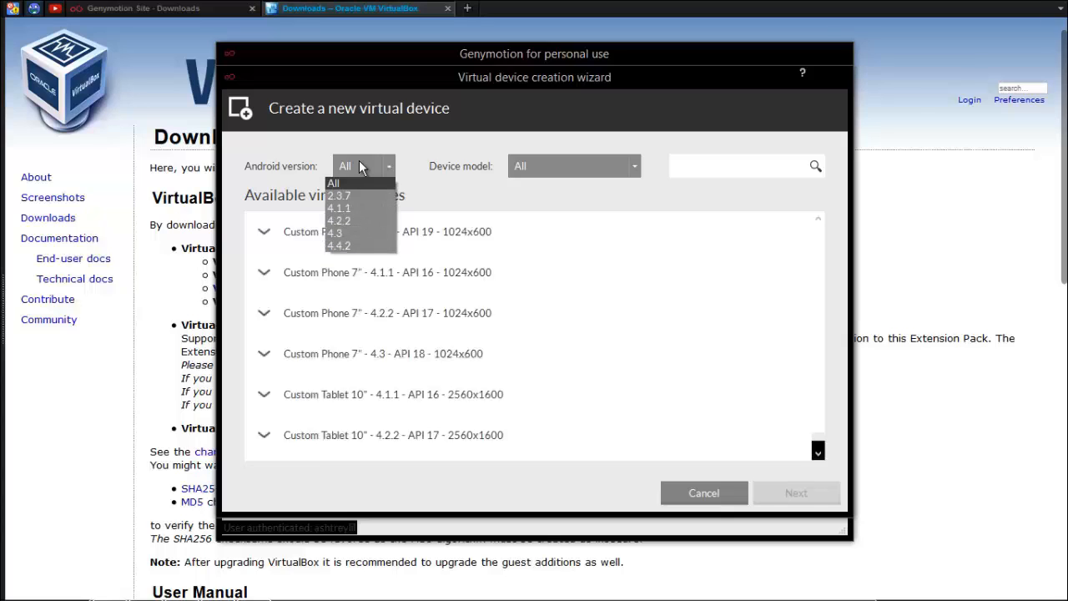
{"action": "left_click", "coordinate": [359, 246]}
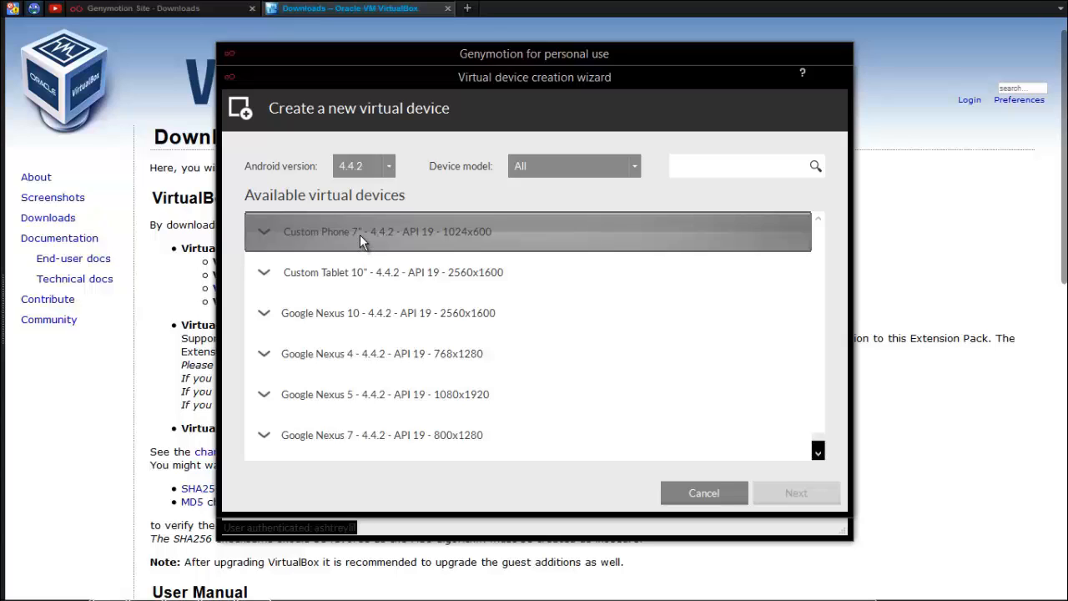
Choose the Custom Phone 7" - 4.4.2 - API 19 - 1024x600 device and continue to its deployment settings.
{"action": "left_click", "coordinate": [360, 235]}
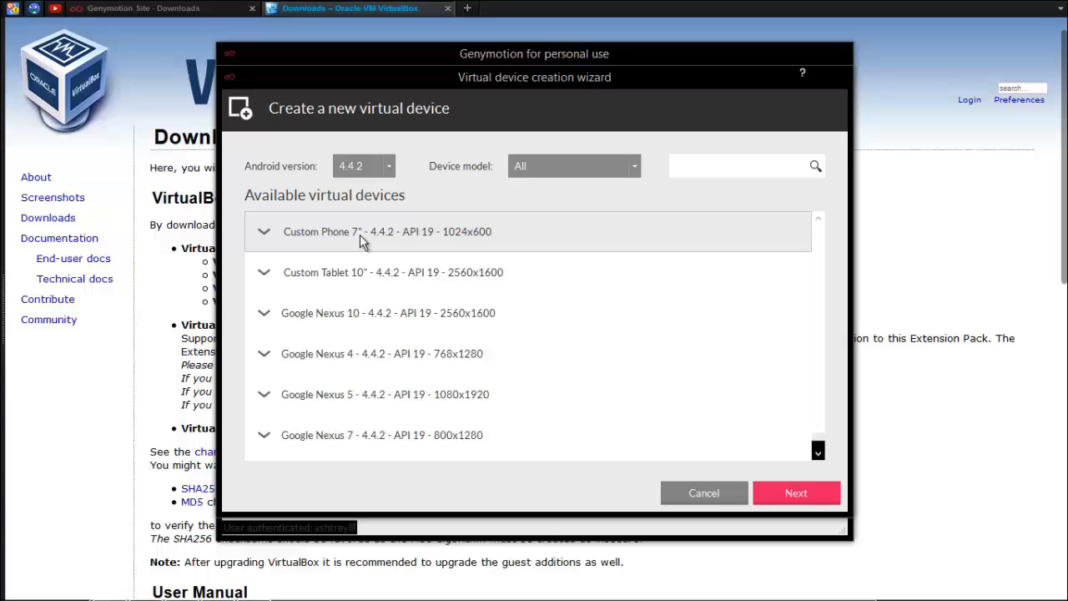
{"action": "left_click", "coordinate": [377, 277]}
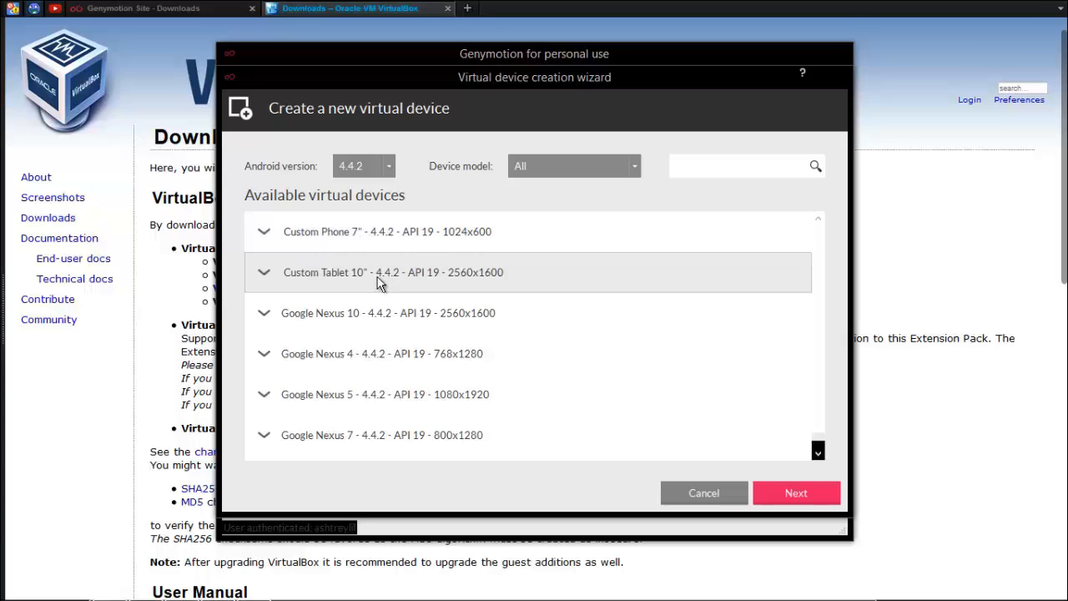
{"action": "left_click", "coordinate": [372, 234]}
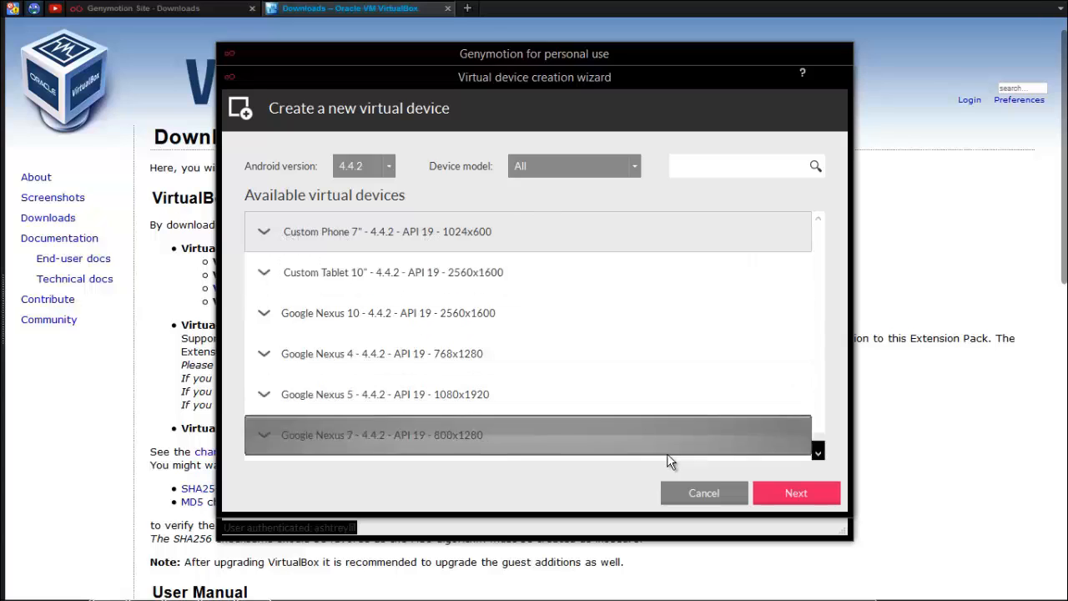
{"action": "left_click", "coordinate": [797, 495]}
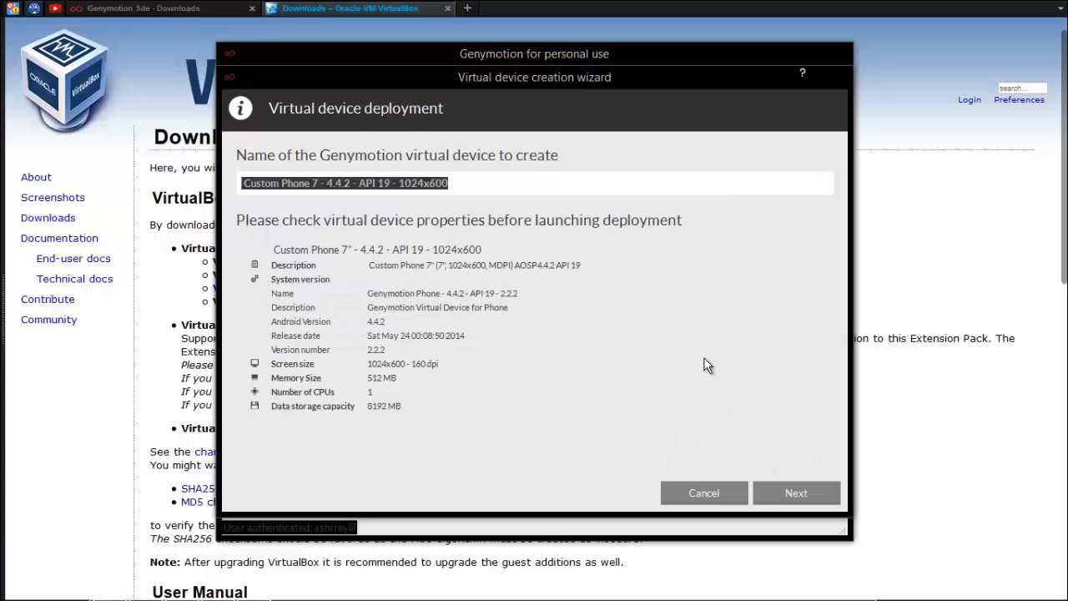
Name the virtual device "yputube tutorial", deploy it and finish the creation wizard.
{"action": "type", "text": "yputu"}
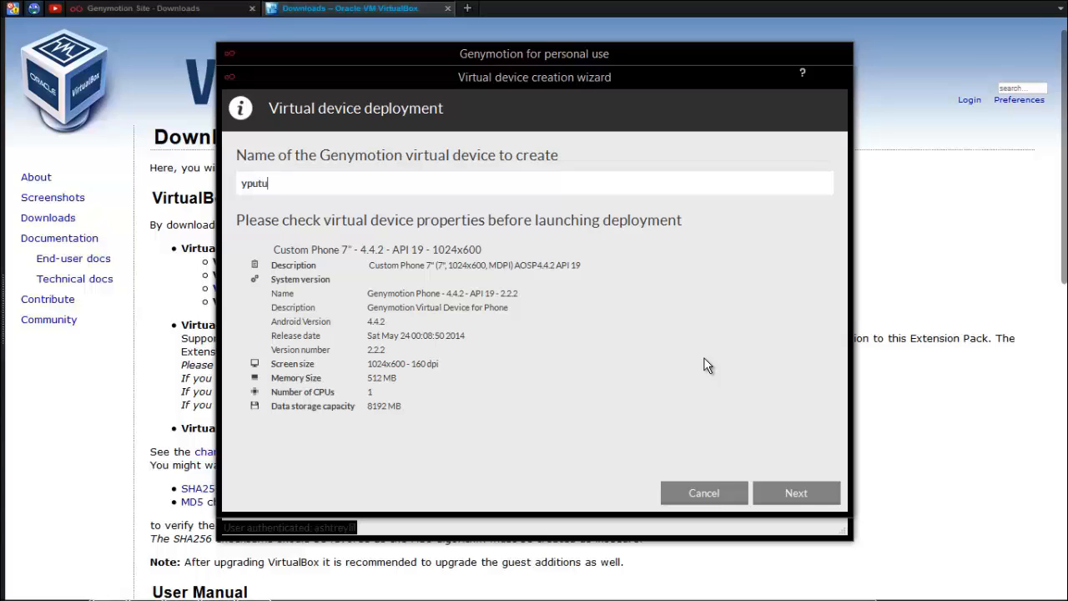
{"action": "type", "text": "be tutorial"}
{"action": "left_click", "coordinate": [251, 181]}
{"action": "left_click", "coordinate": [796, 489]}
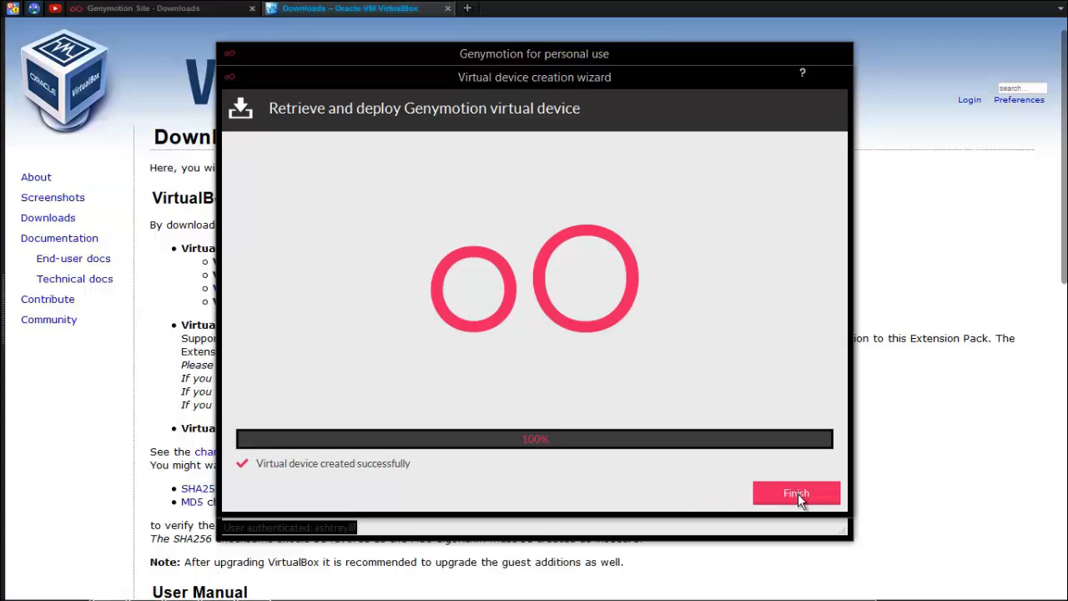
{"action": "left_click", "coordinate": [798, 494]}
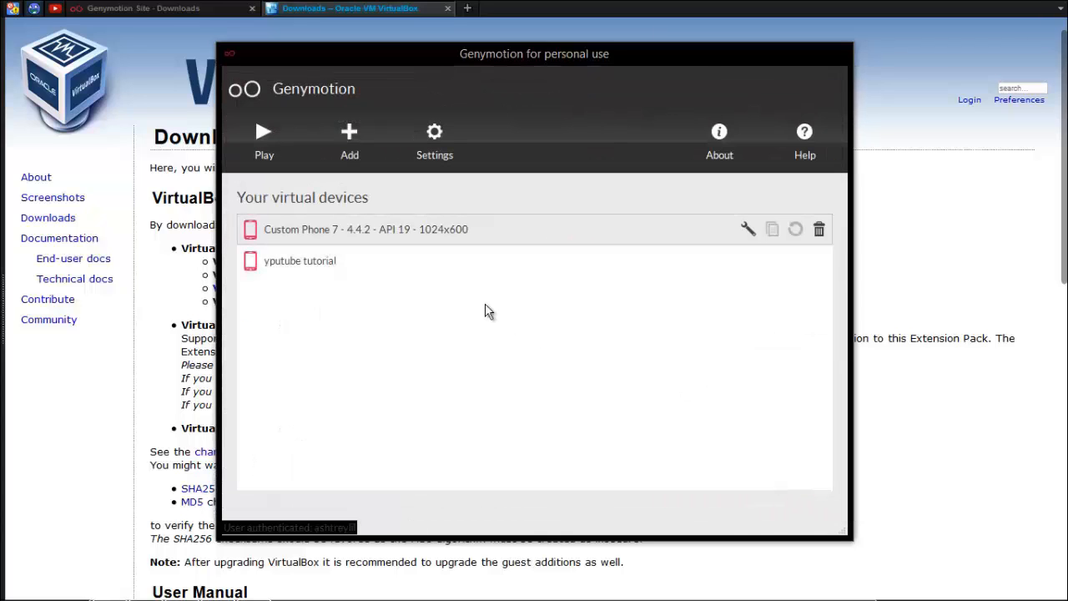
Start the "yputube tutorial" virtual device, open its list of all apps and dismiss the introduction hints.
{"action": "left_click", "coordinate": [379, 268]}
{"action": "double_click", "coordinate": [259, 264]}
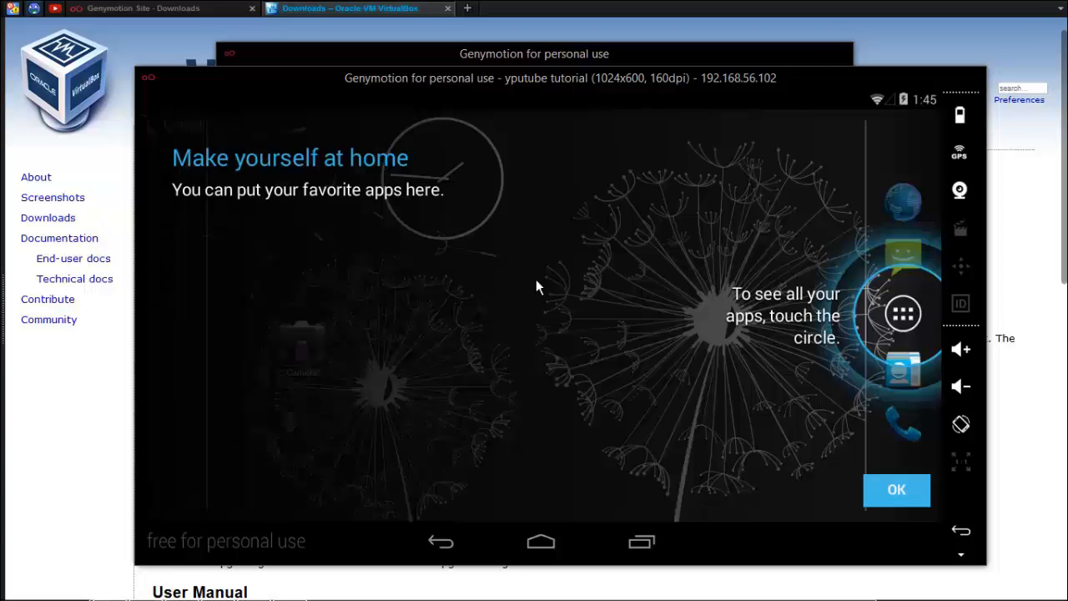
{"action": "left_click", "coordinate": [900, 313]}
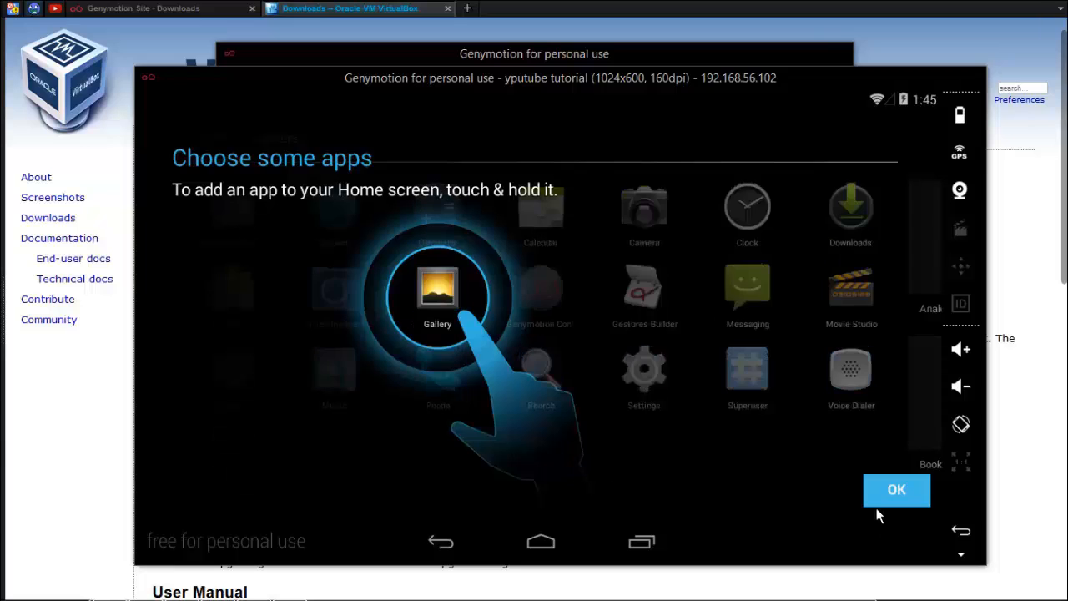
{"action": "left_click", "coordinate": [875, 490]}
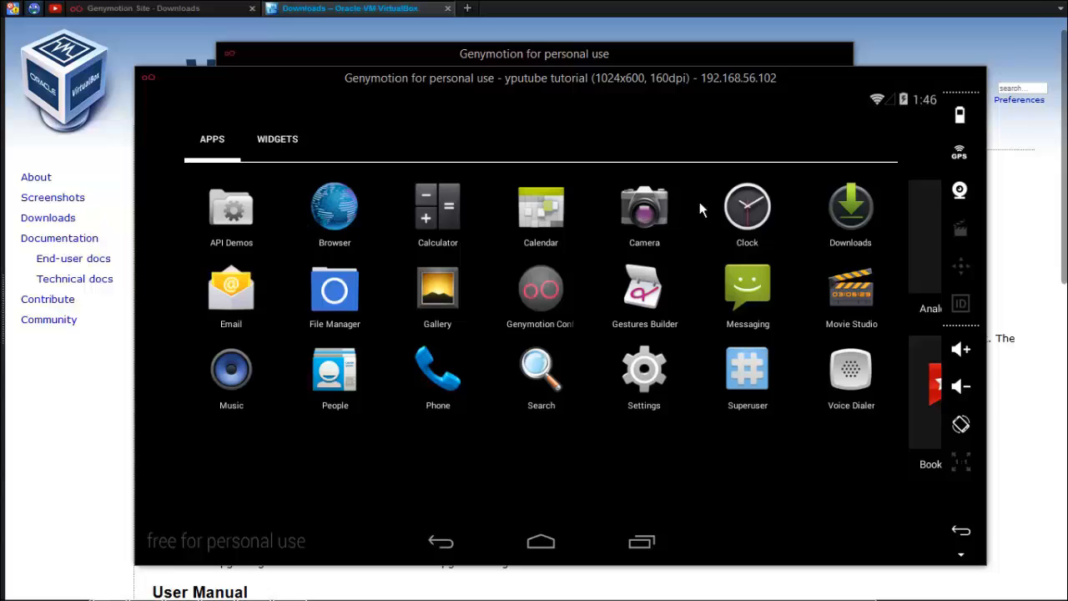
Turn on the virtual device's camera, keep Dummy webcam for front and back, check the preview area and close the camera settings.
{"action": "left_click", "coordinate": [959, 193]}
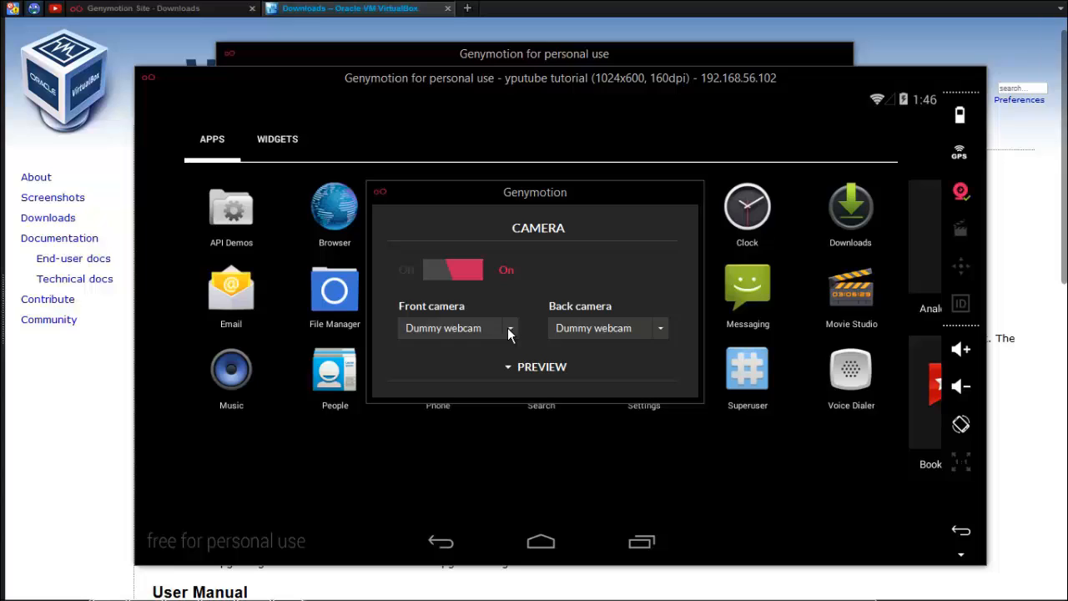
{"action": "left_click", "coordinate": [584, 331]}
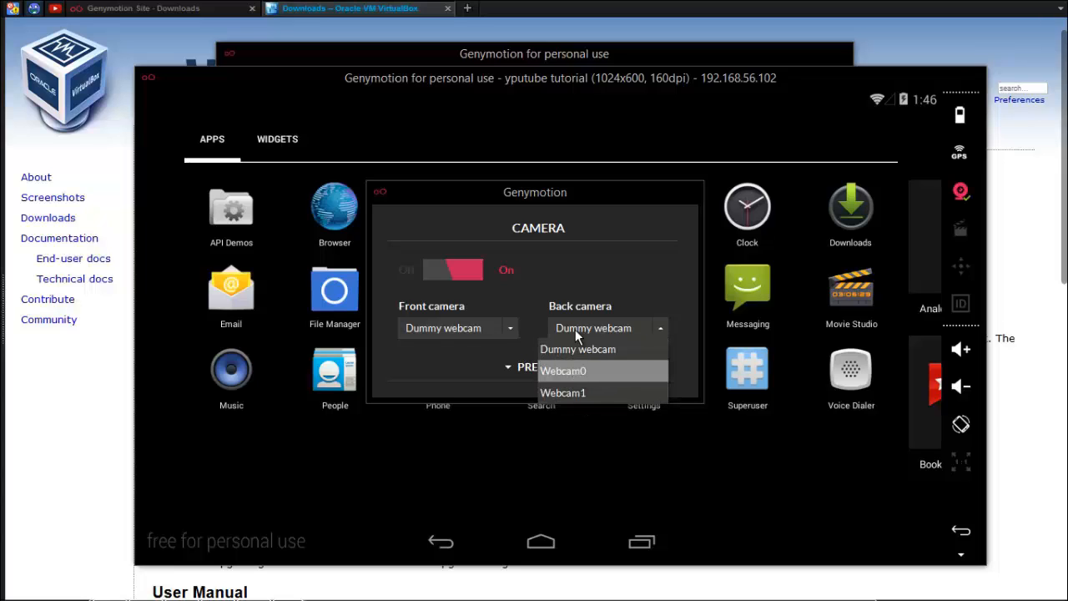
{"action": "left_click", "coordinate": [575, 329]}
{"action": "left_click", "coordinate": [522, 365]}
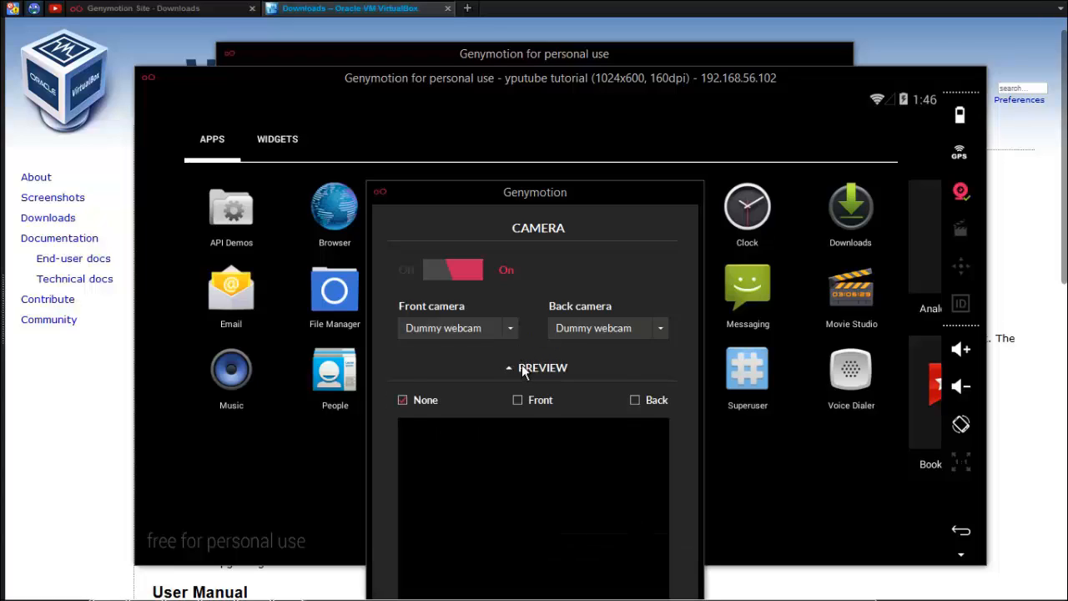
{"action": "left_click", "coordinate": [522, 365]}
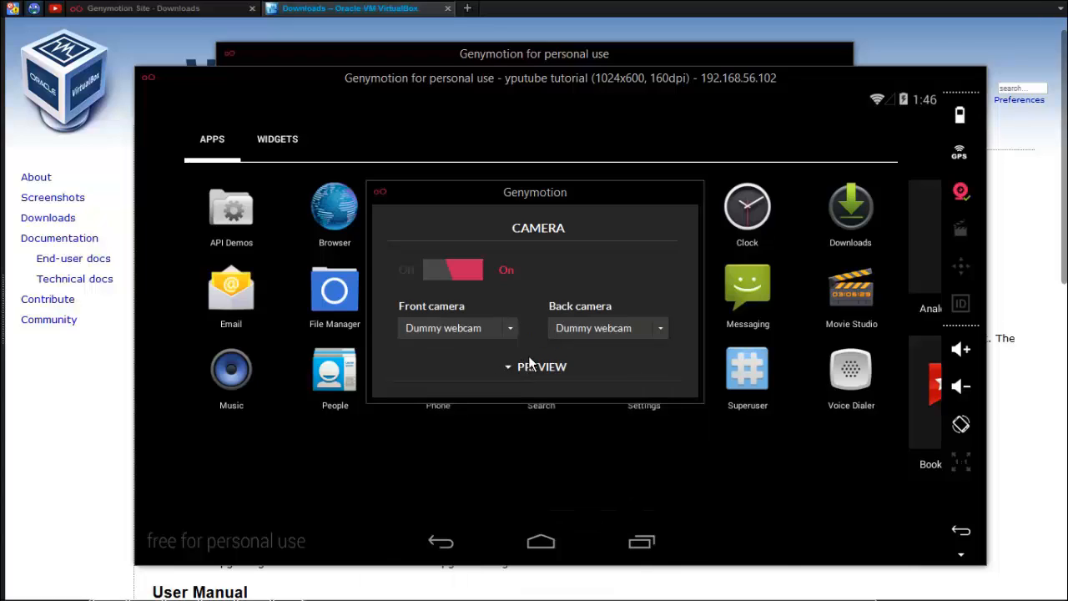
{"action": "left_click", "coordinate": [682, 191]}
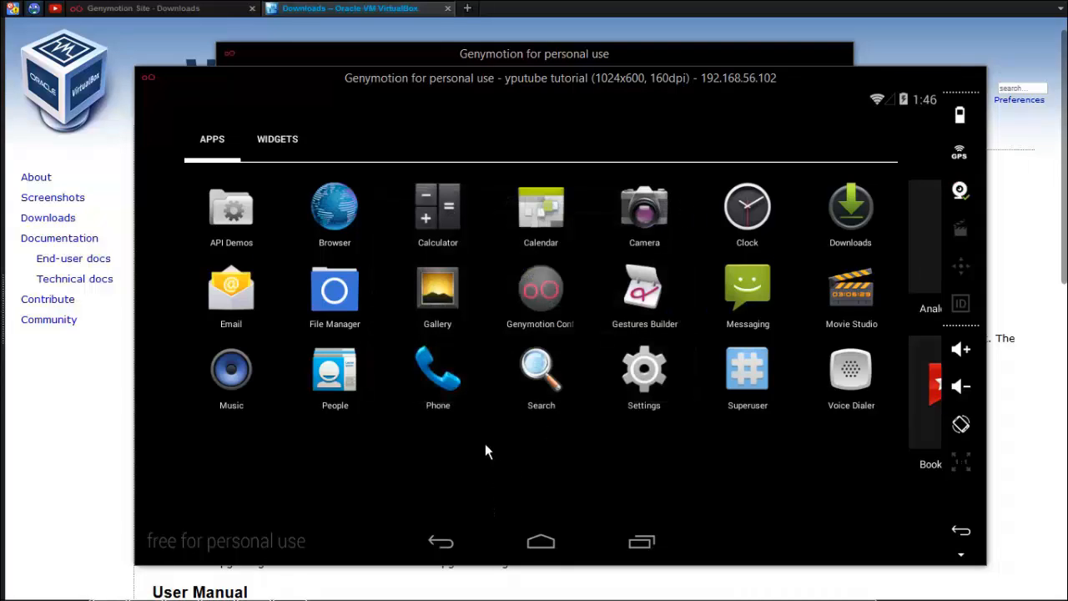
Flash Genymotion-ARM-Translation_v1.1.zip from the Dropbox Public folder onto the running virtual device and acknowledge the completion message.
{"action": "mouse_move", "coordinate": [377, 599]}
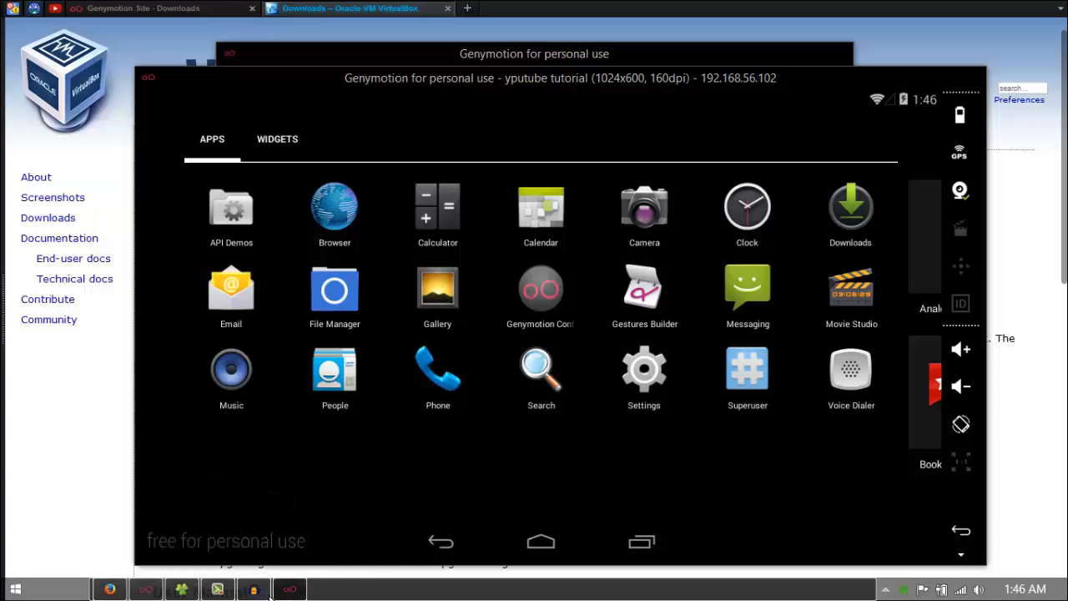
{"action": "left_click", "coordinate": [182, 590]}
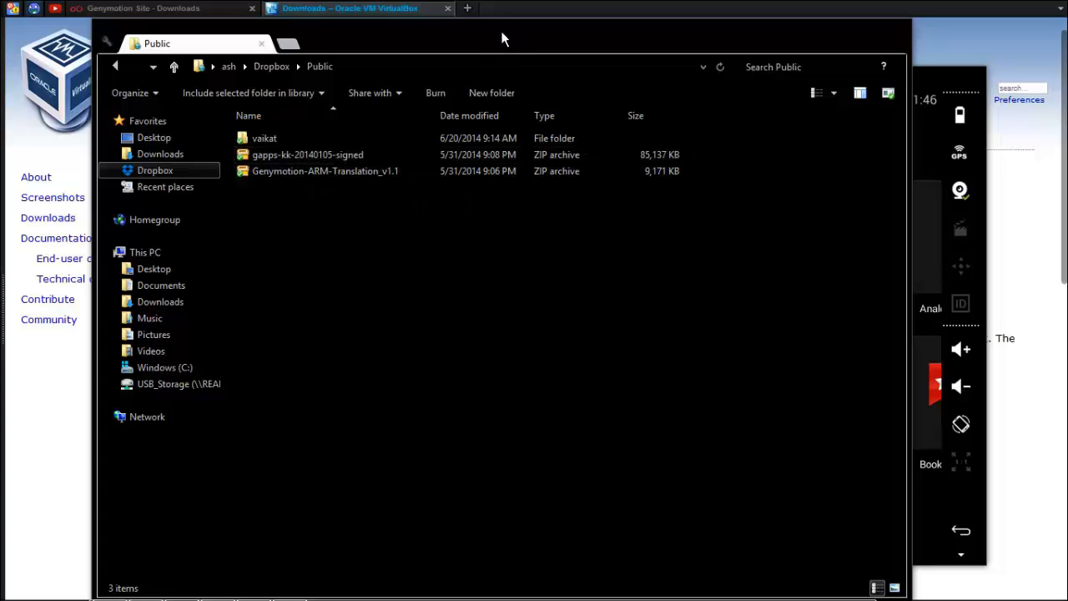
{"action": "left_click_drag", "start_coordinate": [503, 40], "coordinate": [416, 44]}
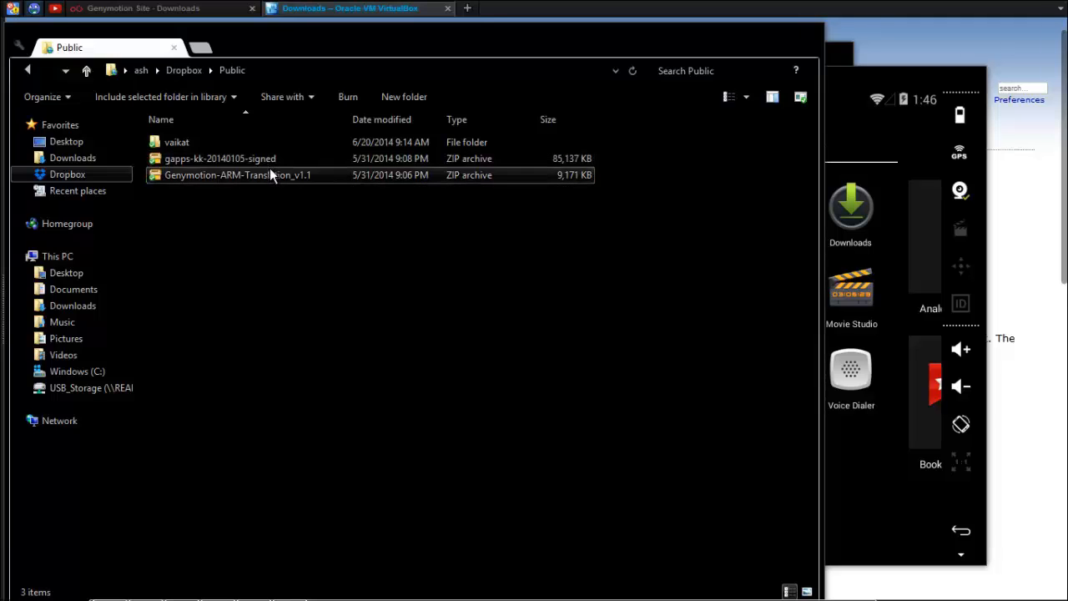
{"action": "left_click_drag", "start_coordinate": [270, 168], "coordinate": [868, 209]}
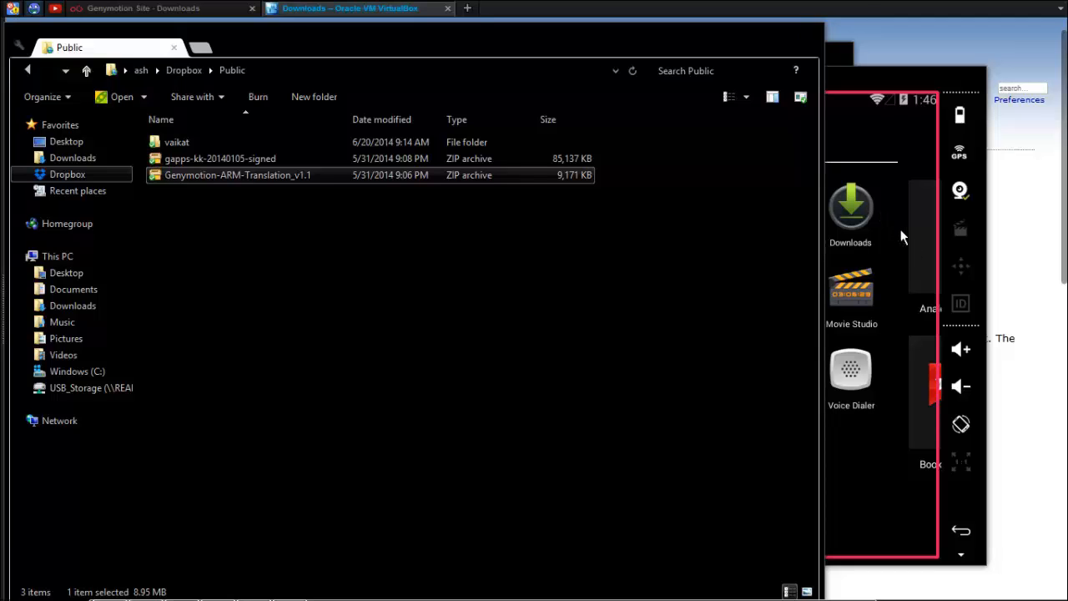
{"action": "left_click_drag", "start_coordinate": [902, 230], "coordinate": [902, 231]}
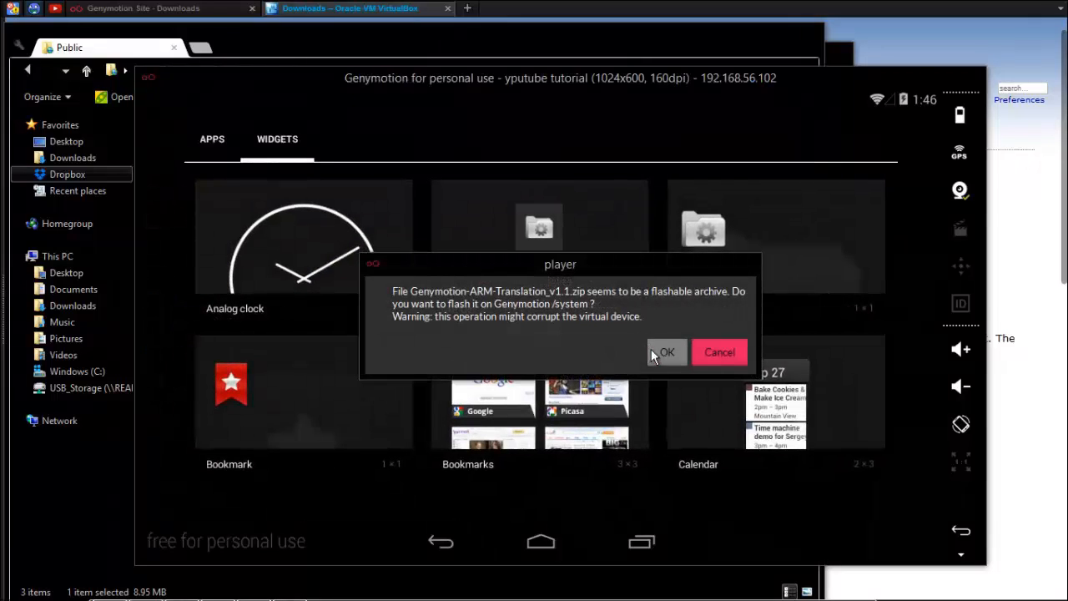
{"action": "left_click", "coordinate": [662, 354]}
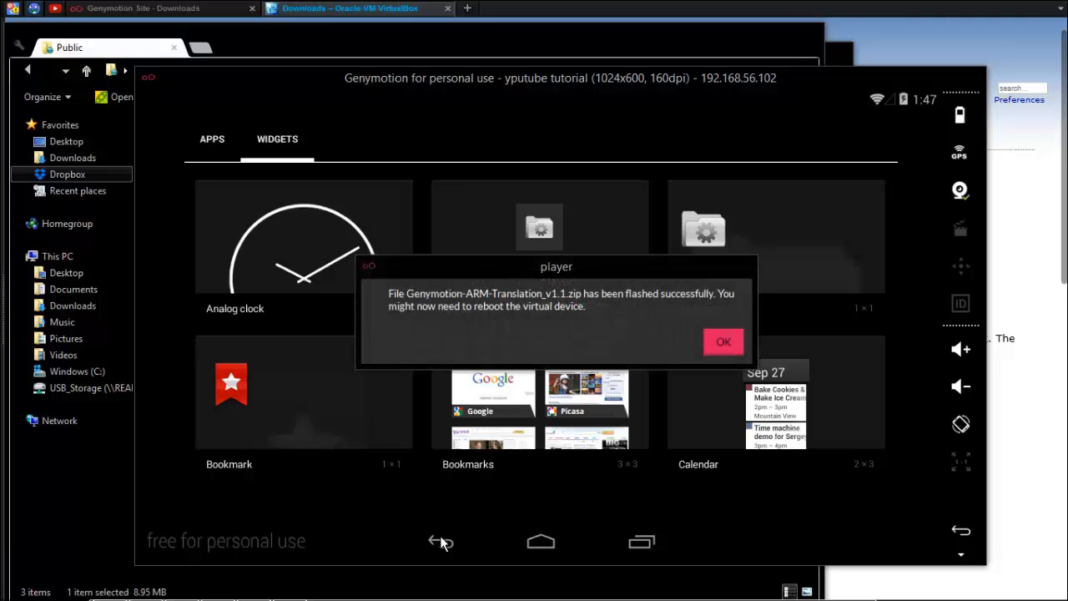
{"action": "left_click", "coordinate": [732, 339]}
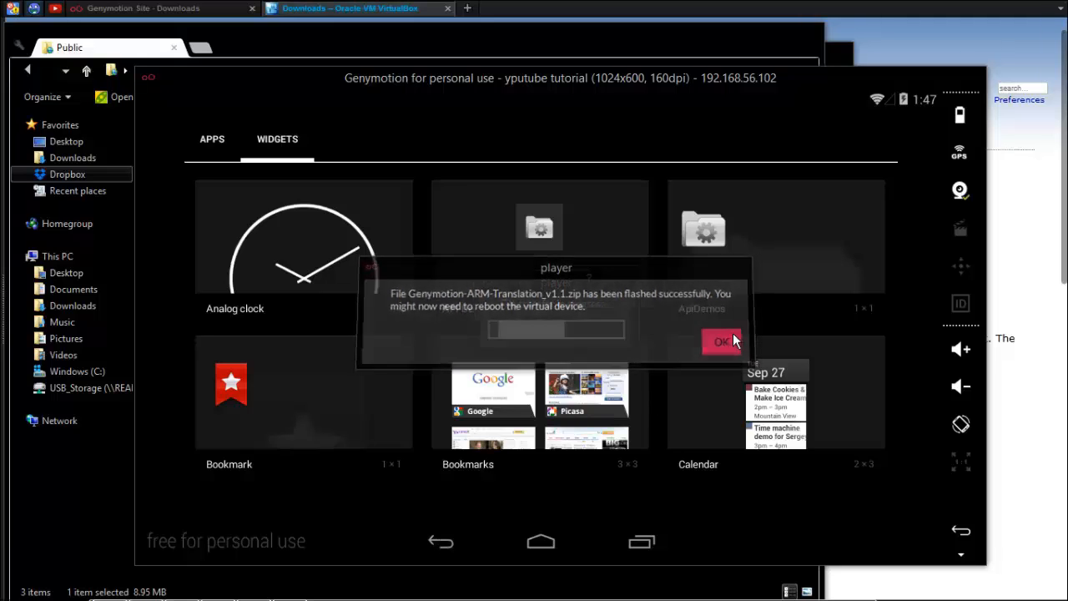
Flash gapps-kk-20140105-signed.zip from the Dropbox Public folder onto the virtual device and acknowledge the completion message.
{"action": "left_click", "coordinate": [87, 506]}
{"action": "left_click", "coordinate": [225, 158]}
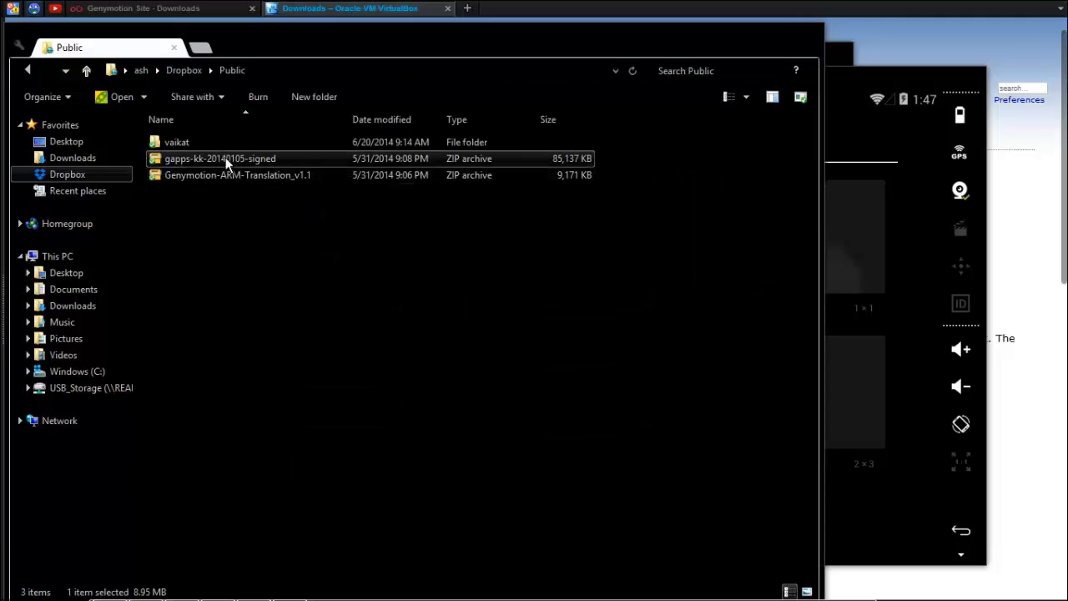
{"action": "left_click_drag", "start_coordinate": [236, 157], "coordinate": [851, 171]}
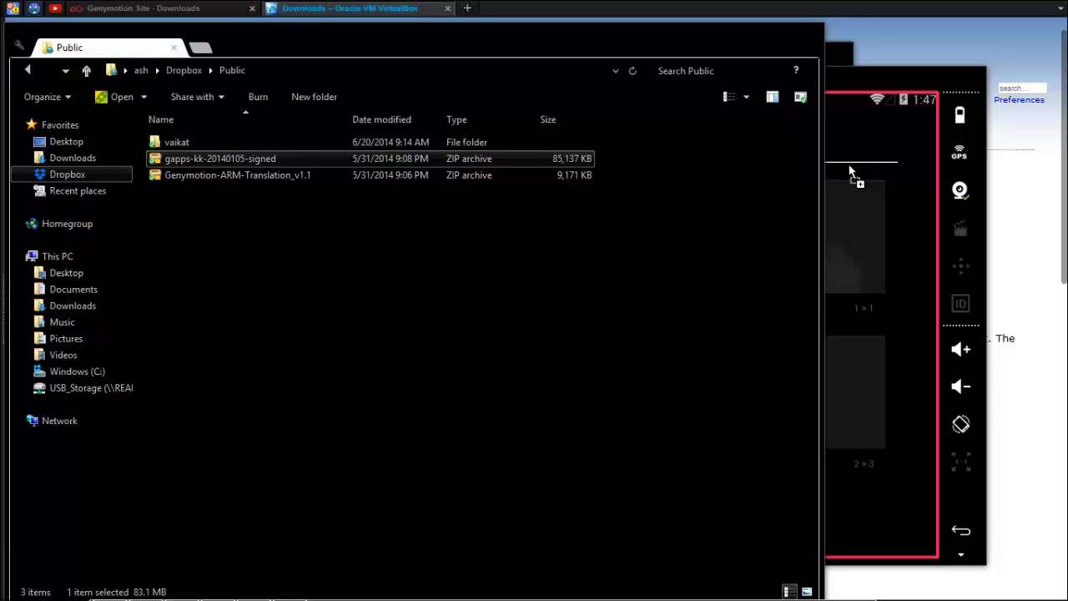
{"action": "left_click_drag", "start_coordinate": [851, 172], "coordinate": [851, 172]}
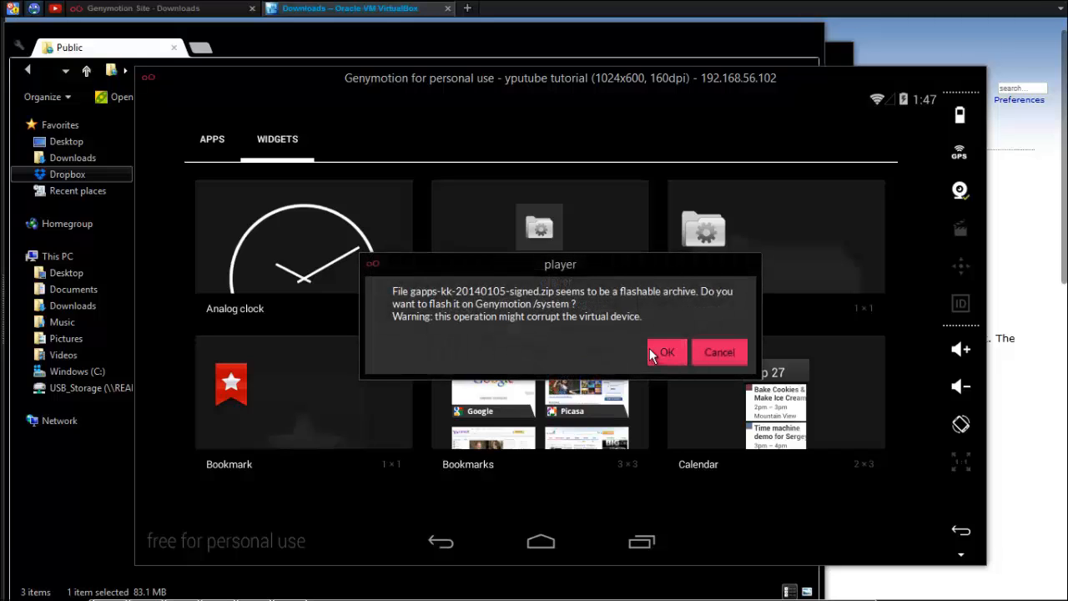
{"action": "left_click", "coordinate": [653, 354]}
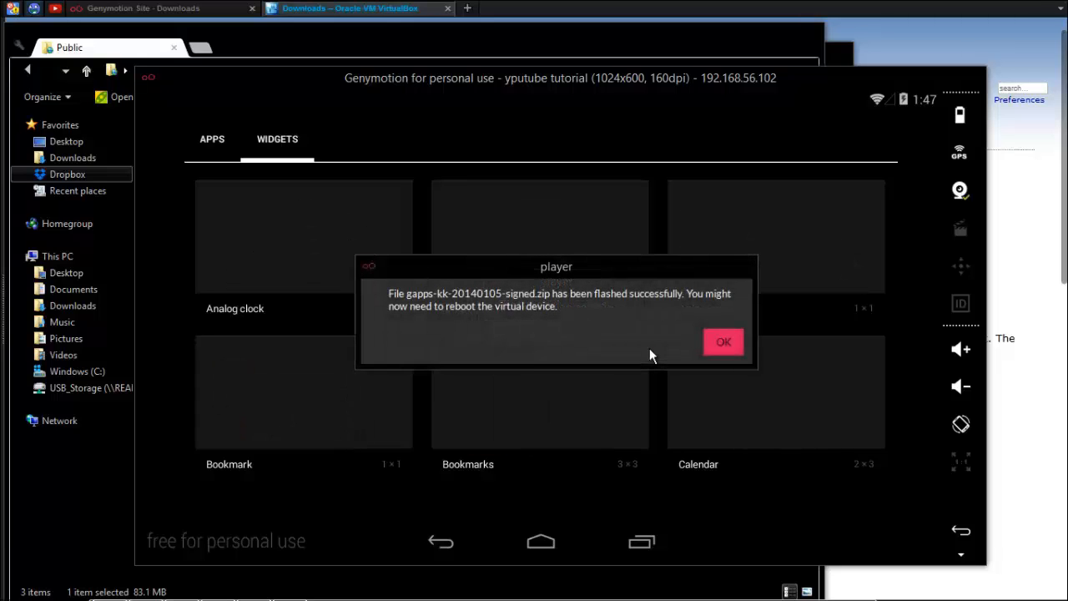
{"action": "left_click", "coordinate": [710, 341]}
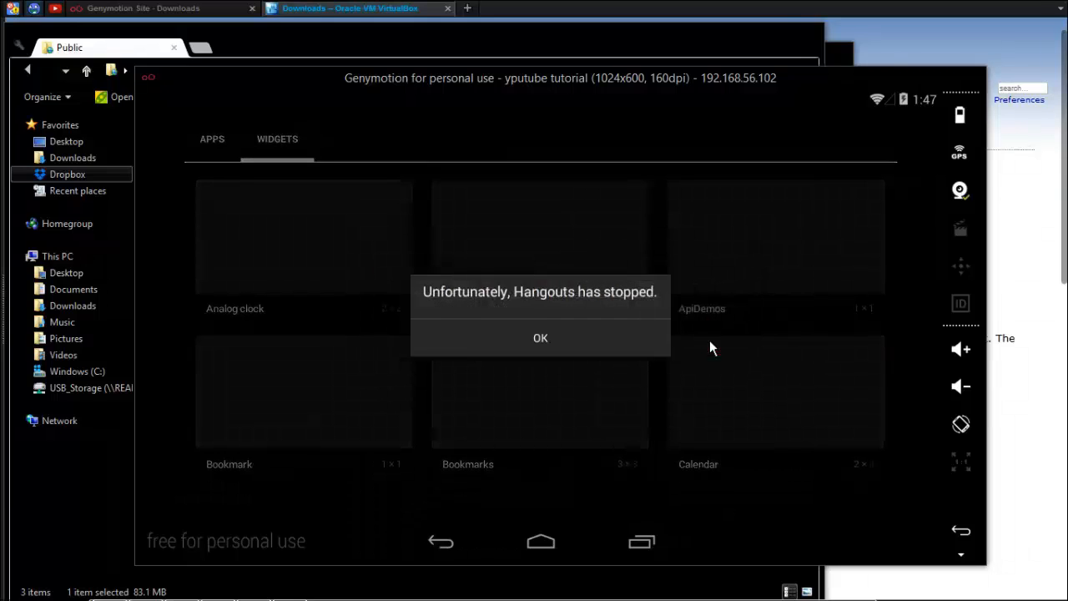
Dismiss the Hangouts and Google Play services error messages and reopen the virtual device's list of all apps.
{"action": "left_click", "coordinate": [655, 338]}
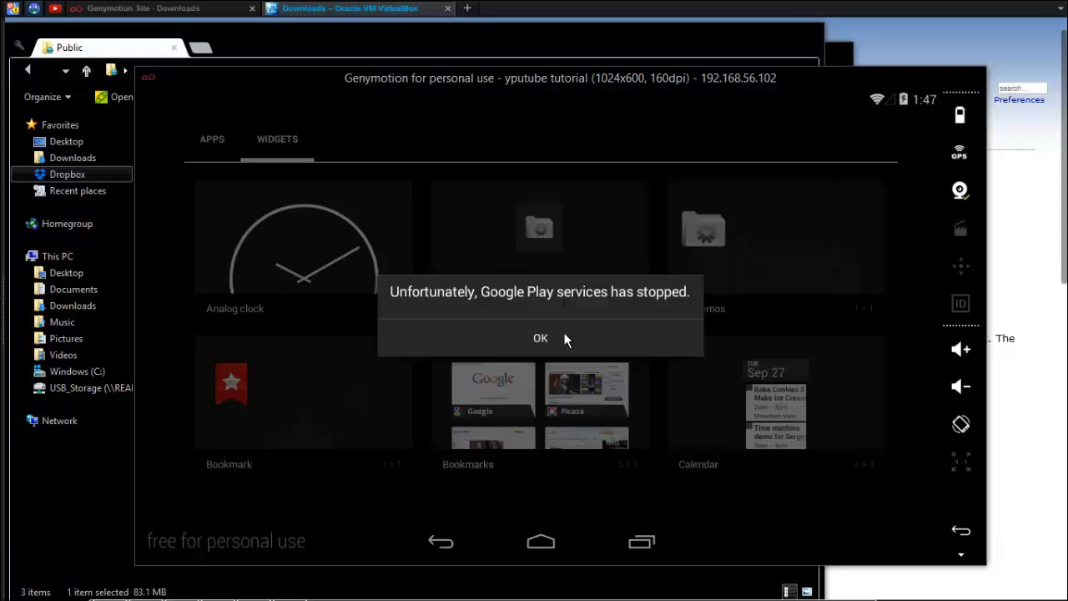
{"action": "left_click", "coordinate": [565, 336]}
{"action": "left_click", "coordinate": [564, 336]}
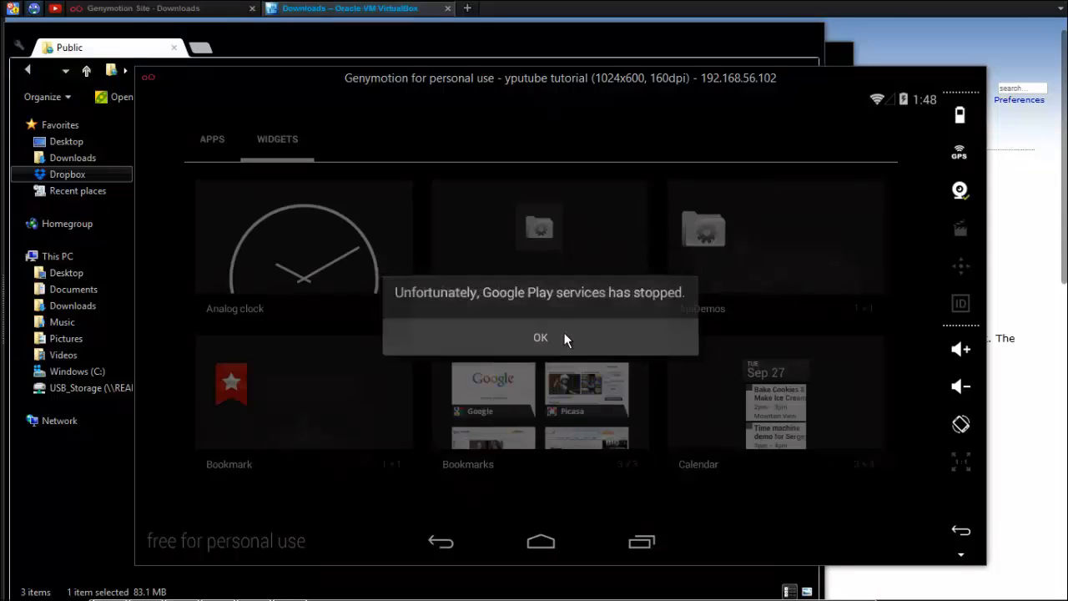
{"action": "left_click", "coordinate": [565, 337]}
{"action": "left_click", "coordinate": [565, 338]}
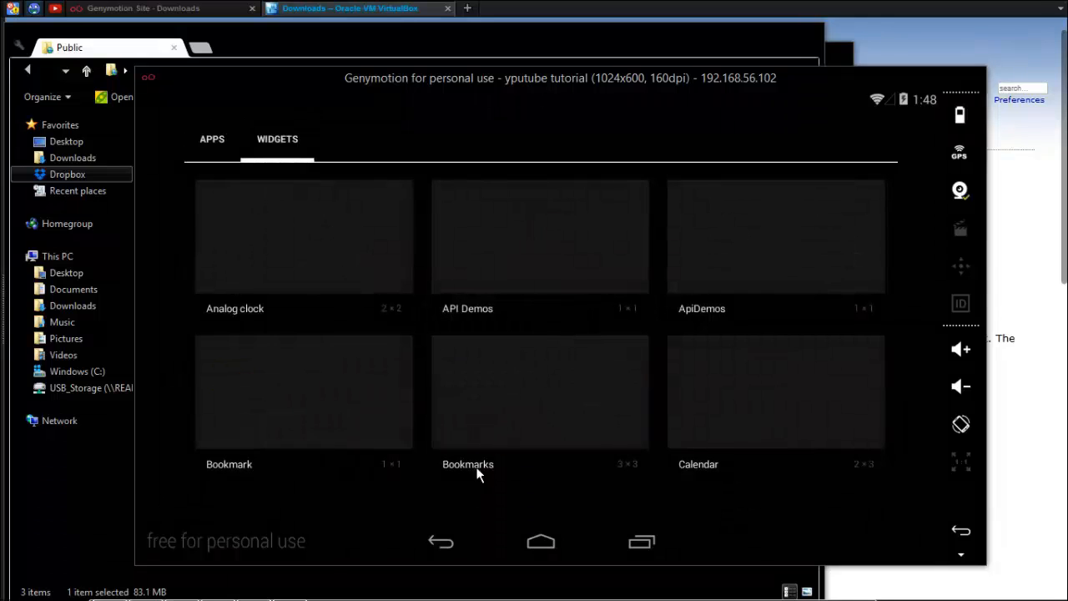
{"action": "left_click", "coordinate": [450, 543]}
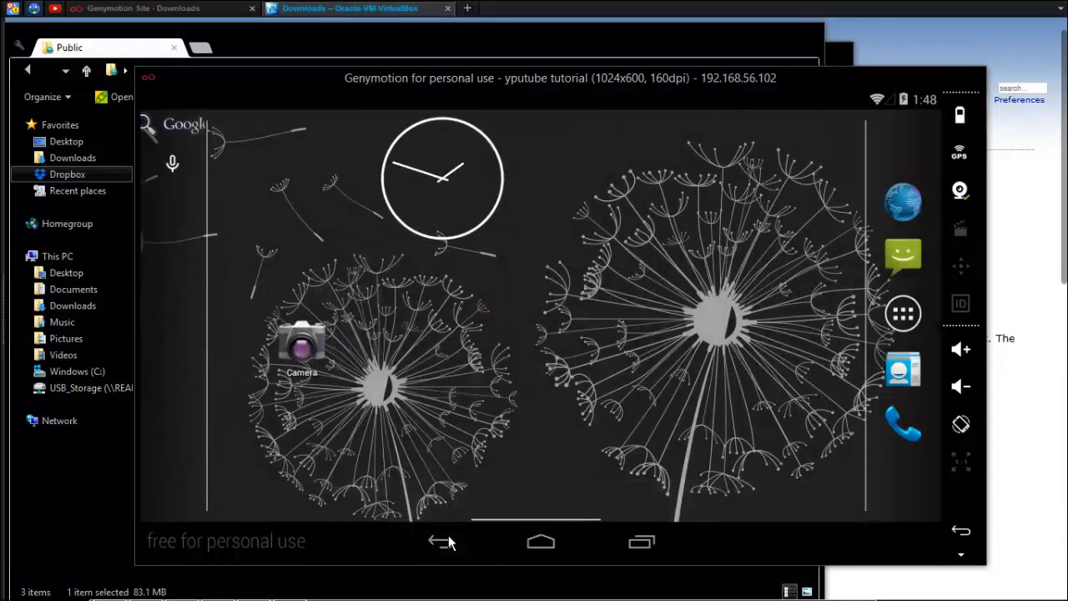
{"action": "left_click", "coordinate": [896, 315]}
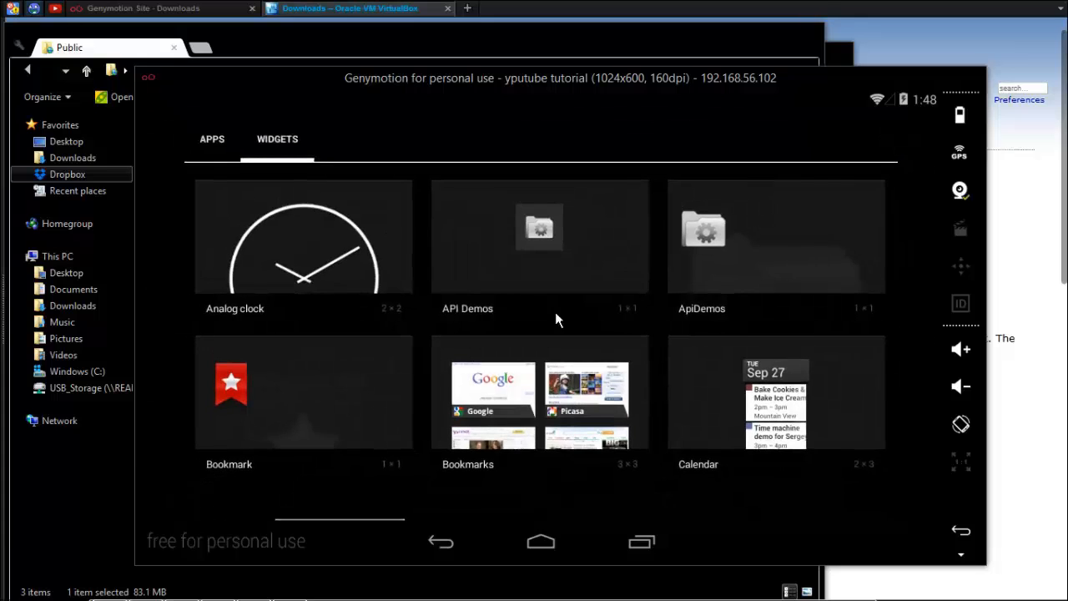
{"action": "left_click", "coordinate": [230, 144]}
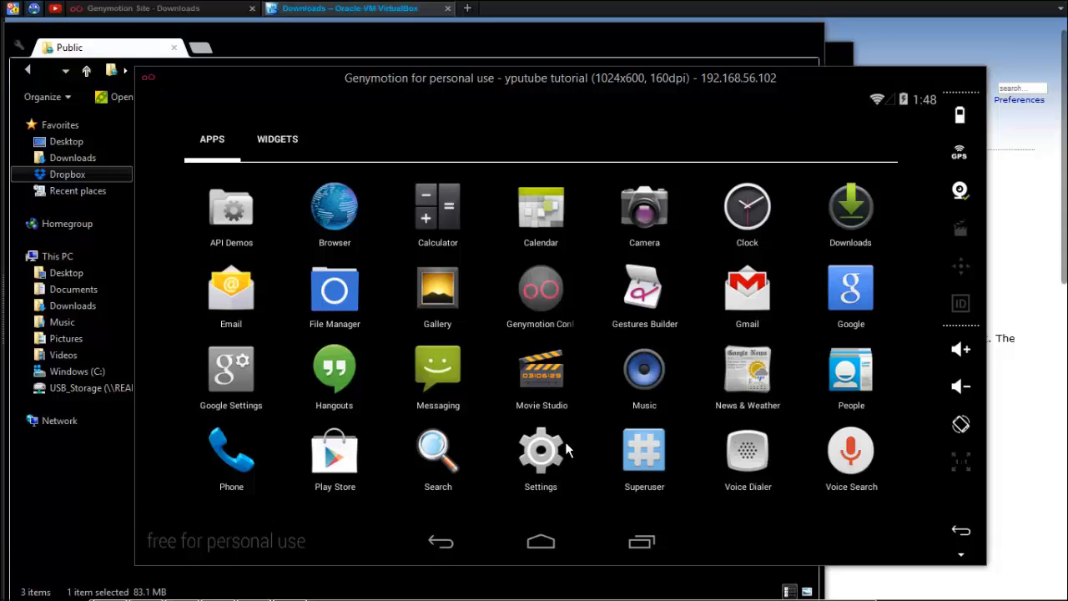
Launch the Play Store on the virtual device and dismiss the Google Play services error messages.
{"action": "left_click", "coordinate": [345, 452]}
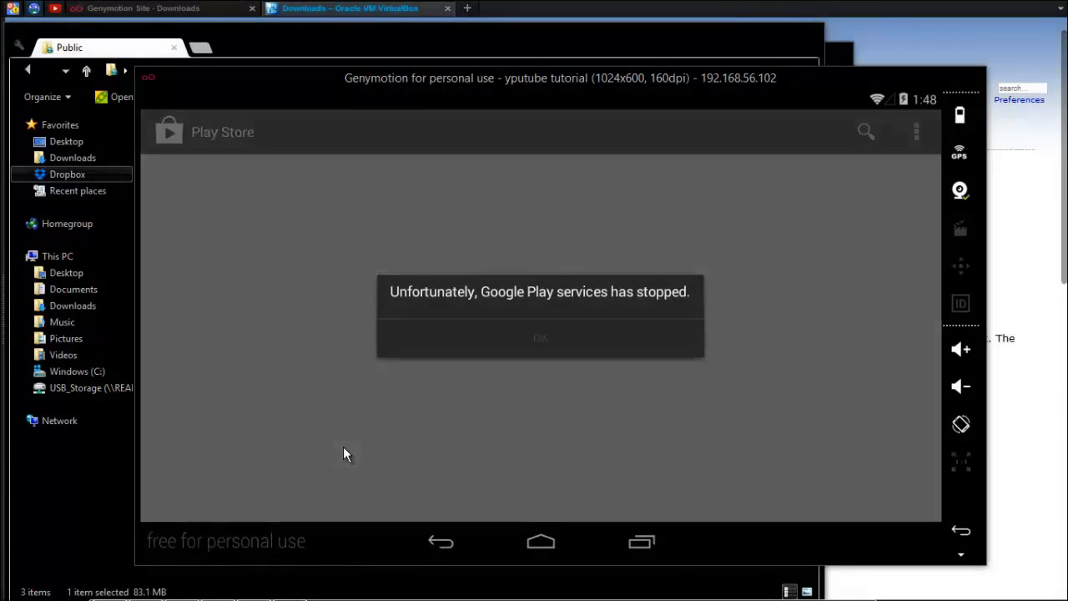
{"action": "left_click", "coordinate": [532, 339]}
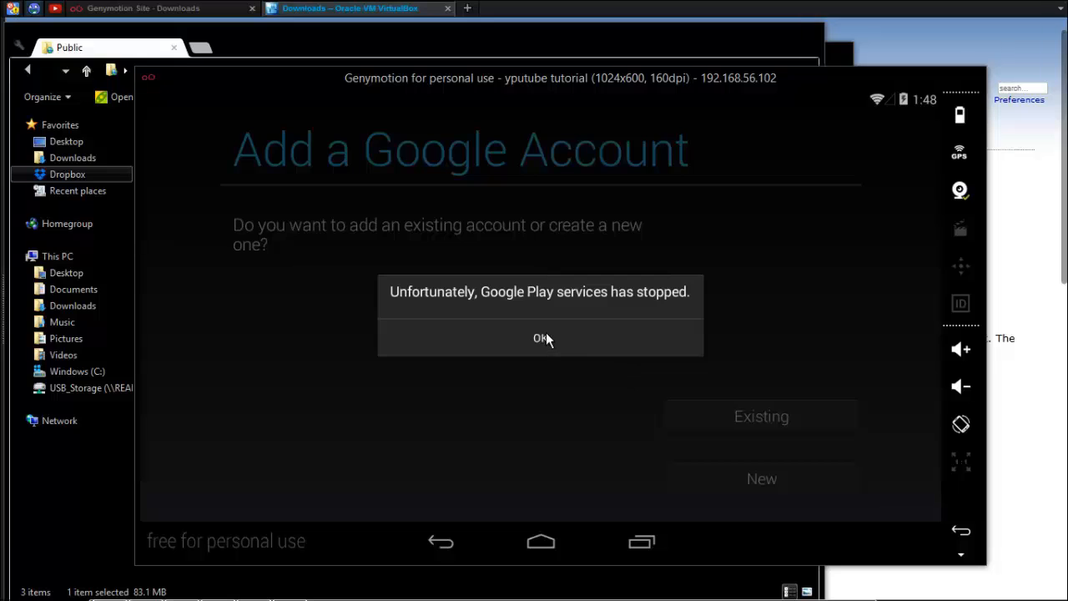
{"action": "left_click", "coordinate": [547, 338]}
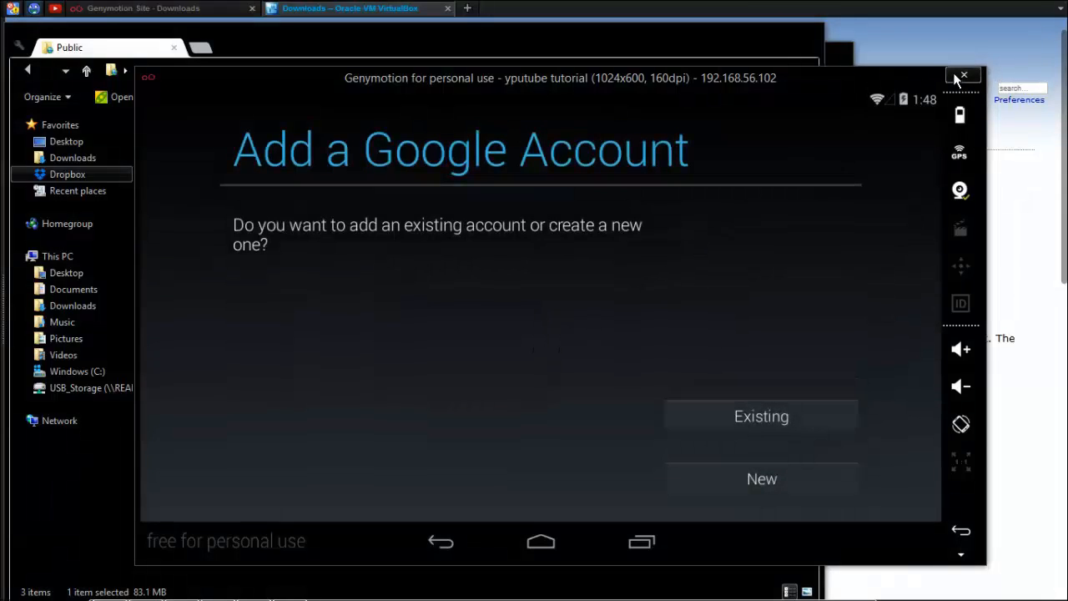
Shut down the virtual device, start "yputube tutorial" again from Genymotion and close the Genymotion main window.
{"action": "left_click", "coordinate": [961, 77]}
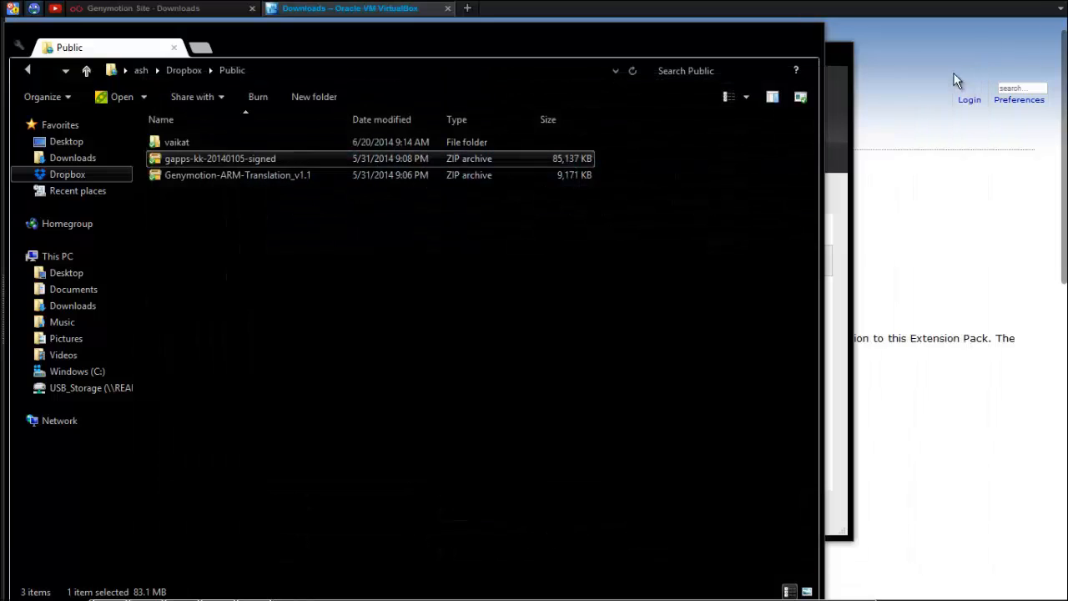
{"action": "left_click", "coordinate": [847, 267]}
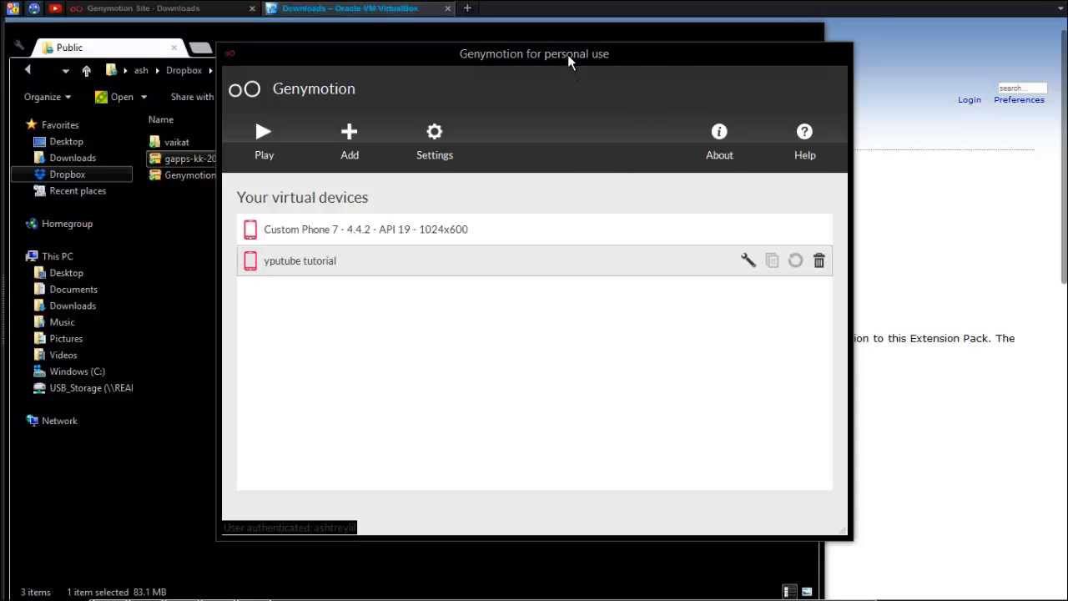
{"action": "left_click_drag", "start_coordinate": [573, 62], "coordinate": [608, 78]}
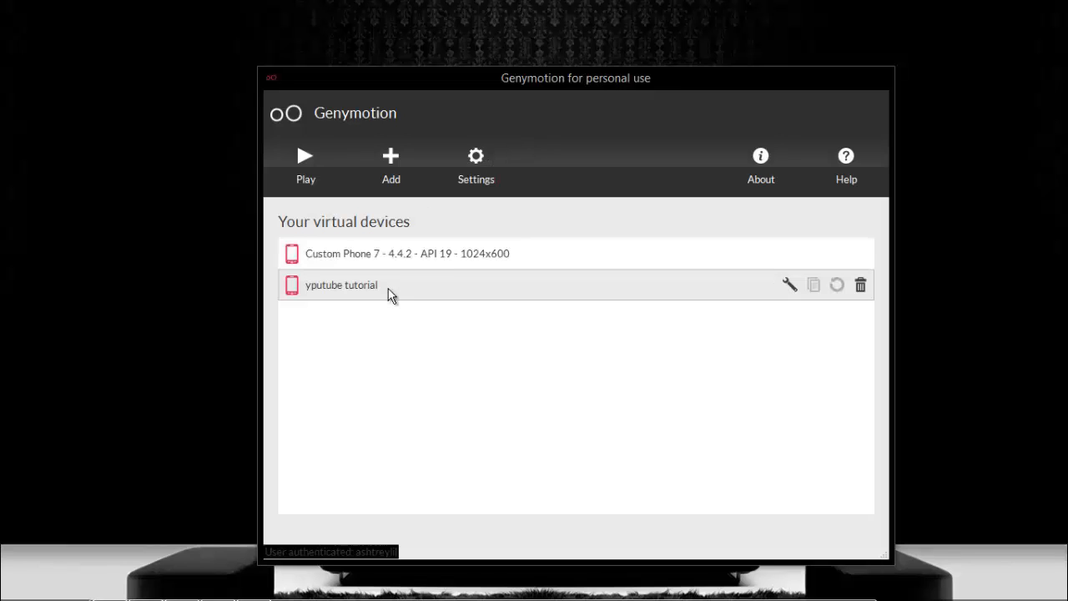
{"action": "double_click", "coordinate": [292, 290]}
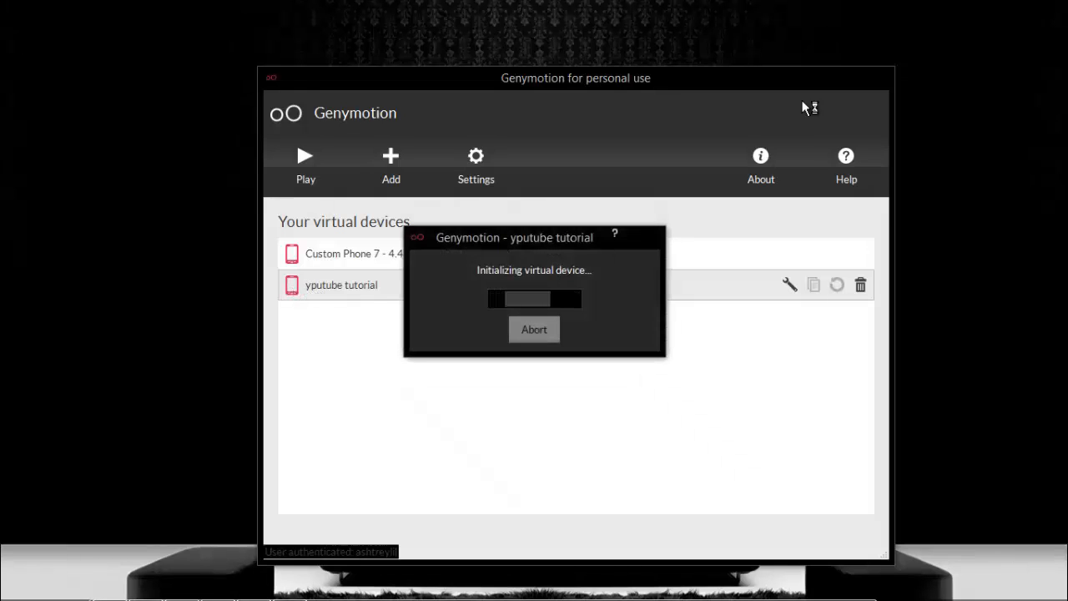
{"action": "left_click", "coordinate": [882, 72]}
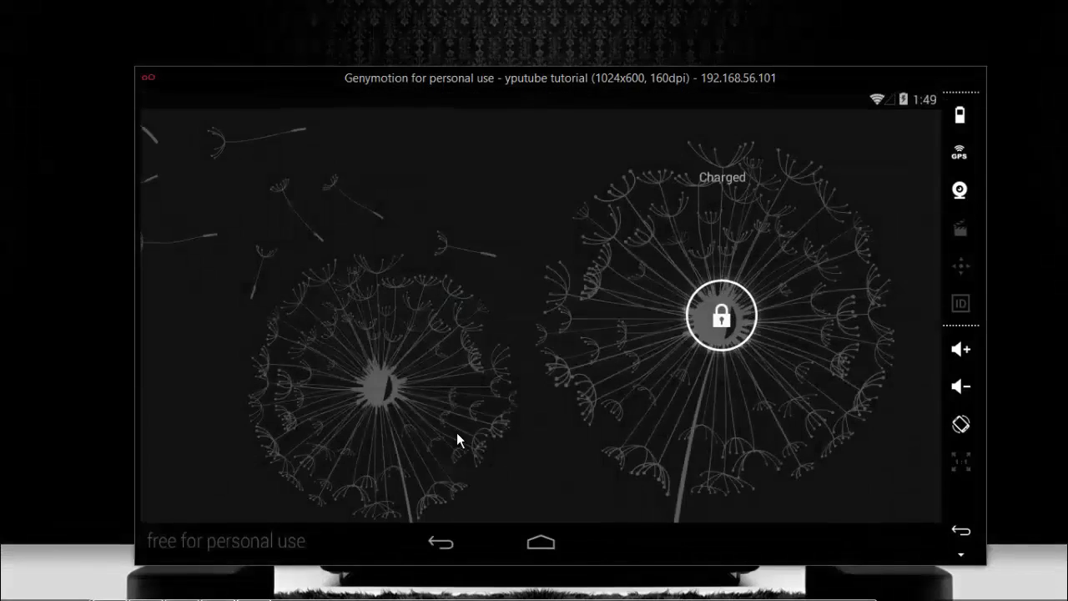
Unlock the restarted virtual device, check that the Play Store opens from the app list and return to the list.
{"action": "left_click_drag", "start_coordinate": [722, 316], "coordinate": [561, 404]}
{"action": "left_click", "coordinate": [574, 340]}
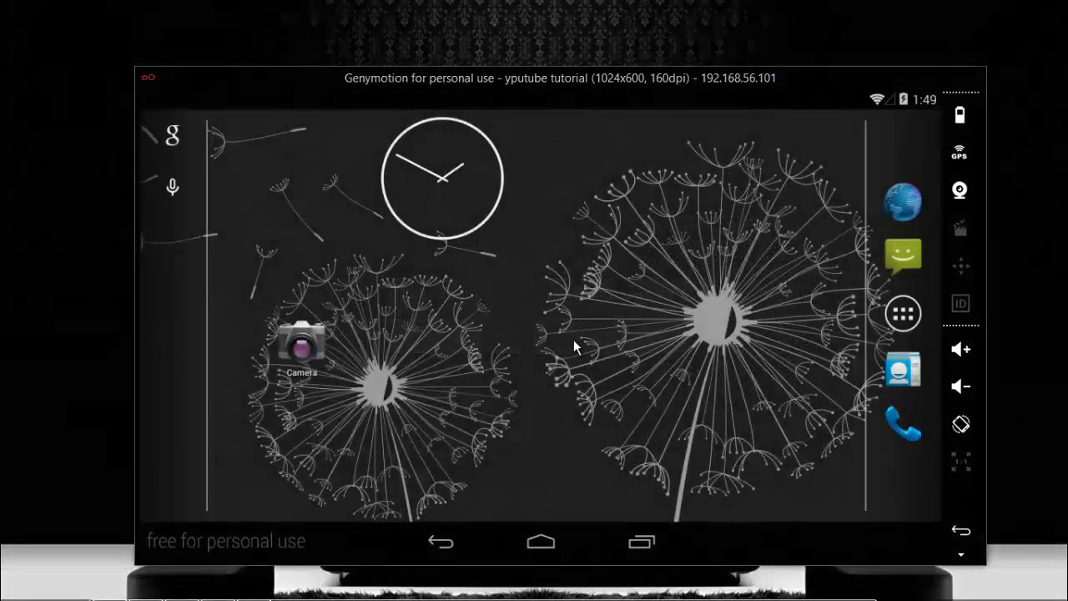
{"action": "left_click", "coordinate": [893, 319]}
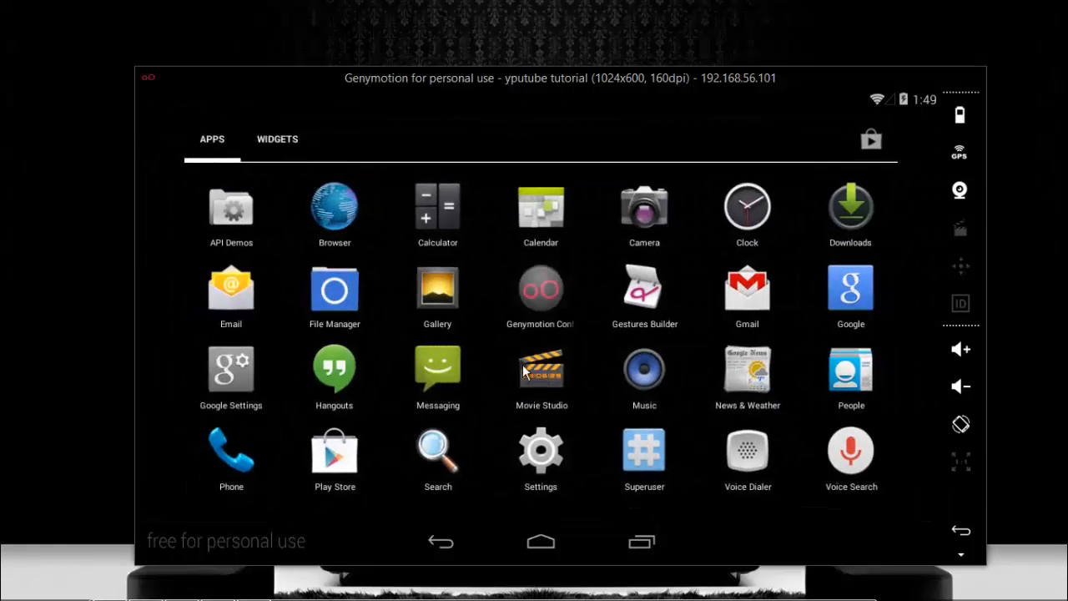
{"action": "left_click", "coordinate": [353, 459]}
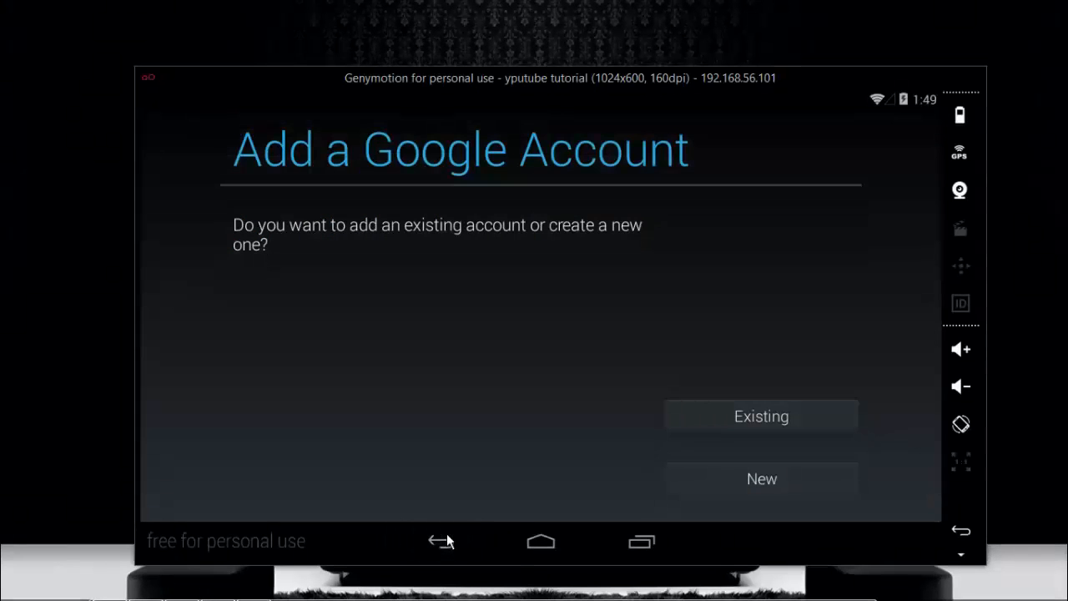
{"action": "left_click", "coordinate": [443, 542]}
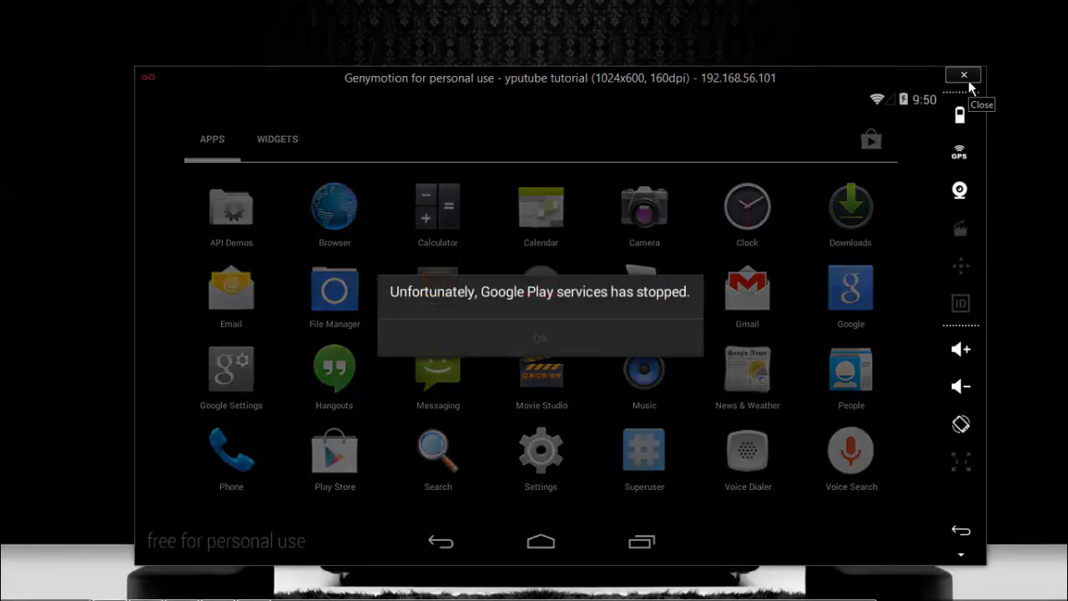
Dismiss the repeated Google Play services error messages and close the virtual device again.
{"action": "left_click", "coordinate": [619, 342]}
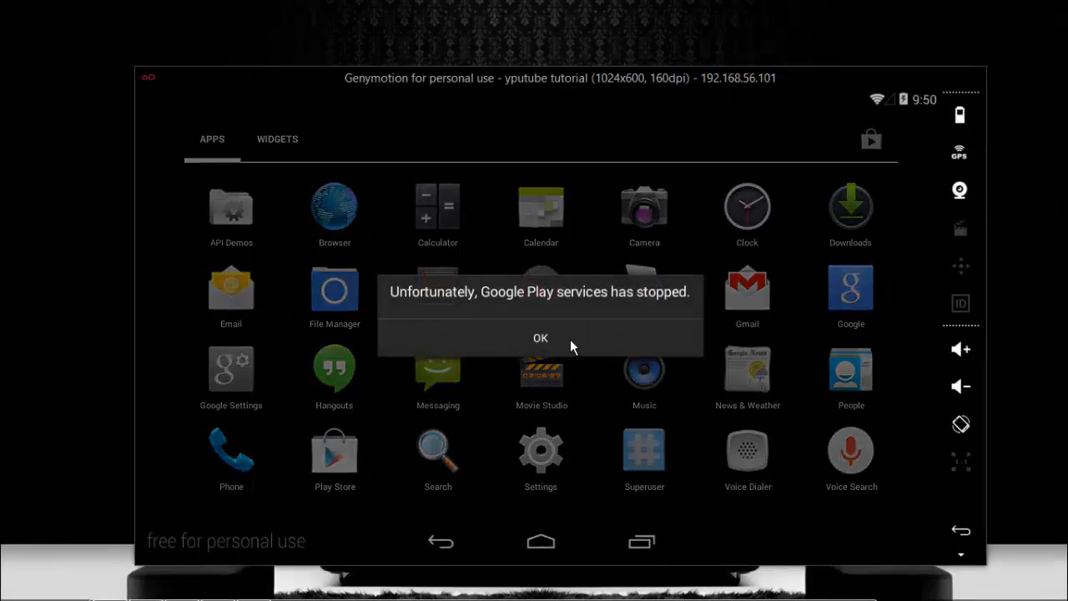
{"action": "left_click", "coordinate": [570, 339]}
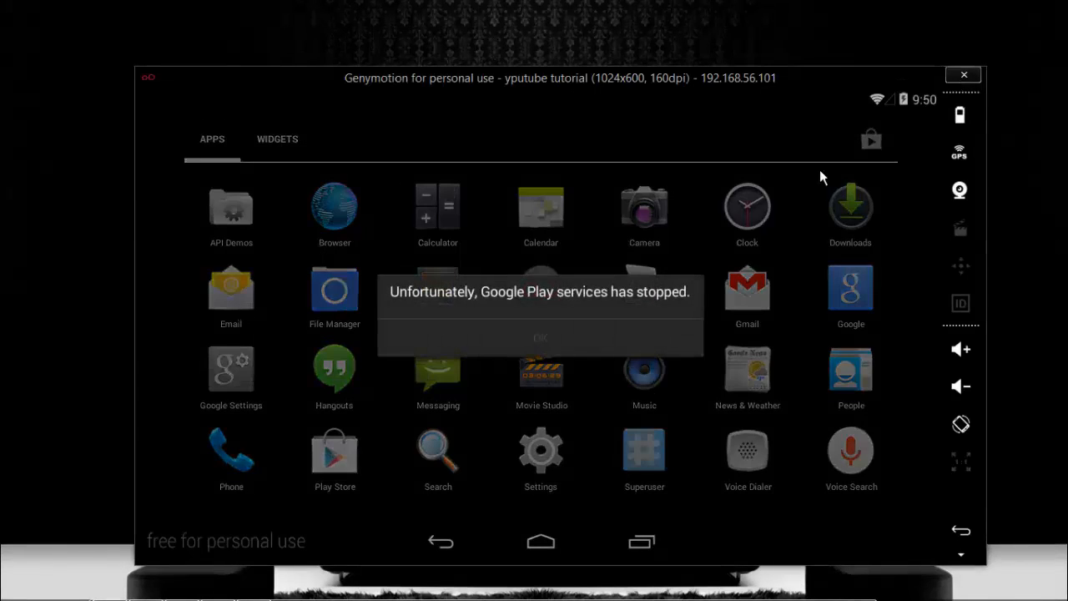
{"action": "left_click", "coordinate": [630, 338]}
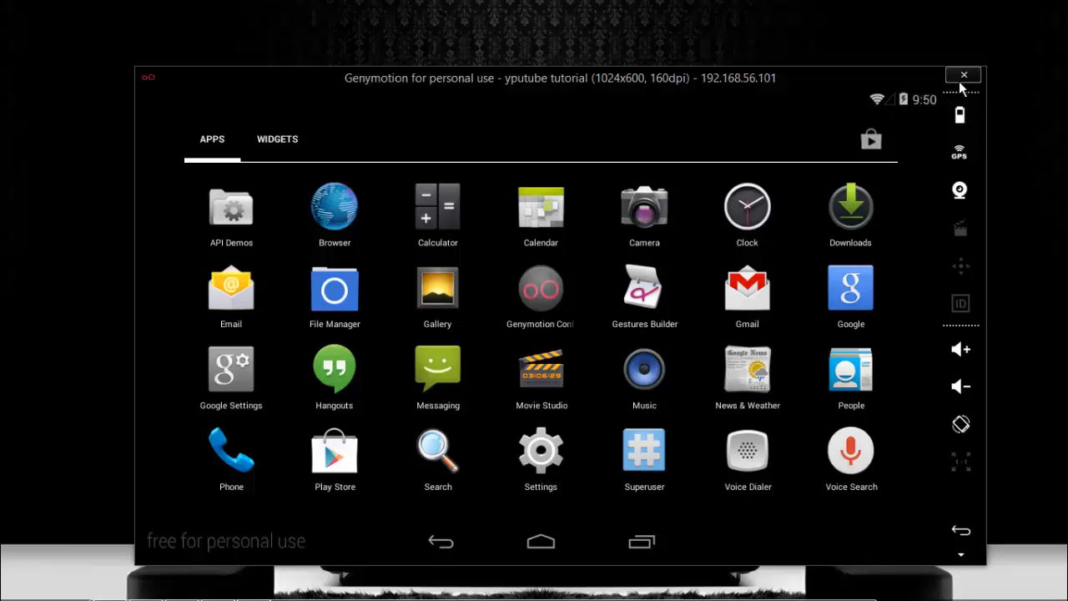
{"action": "left_click", "coordinate": [962, 78]}
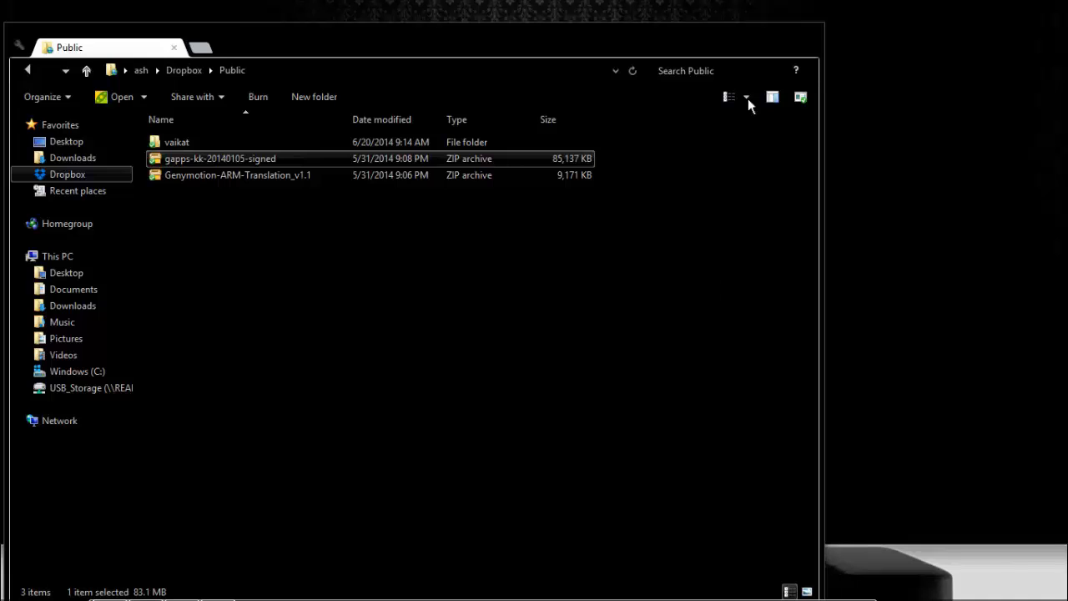